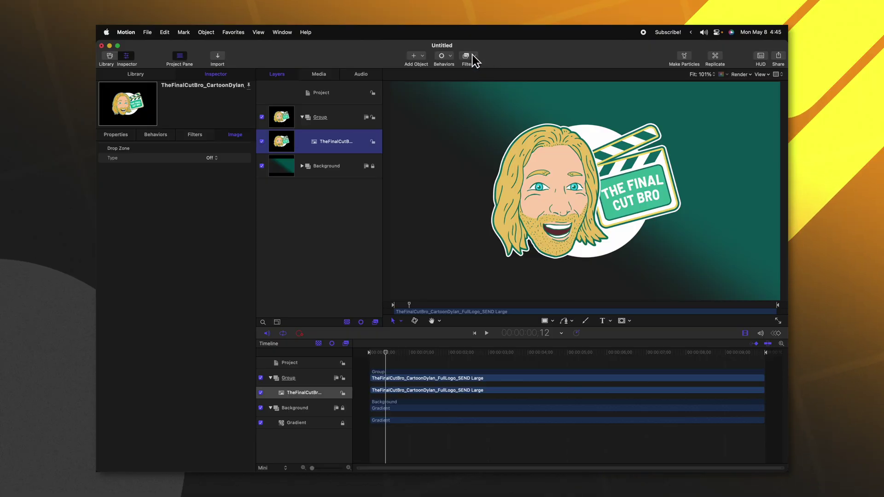
Step: Add a Bump Map distortion filter to the logo
click(475, 60)
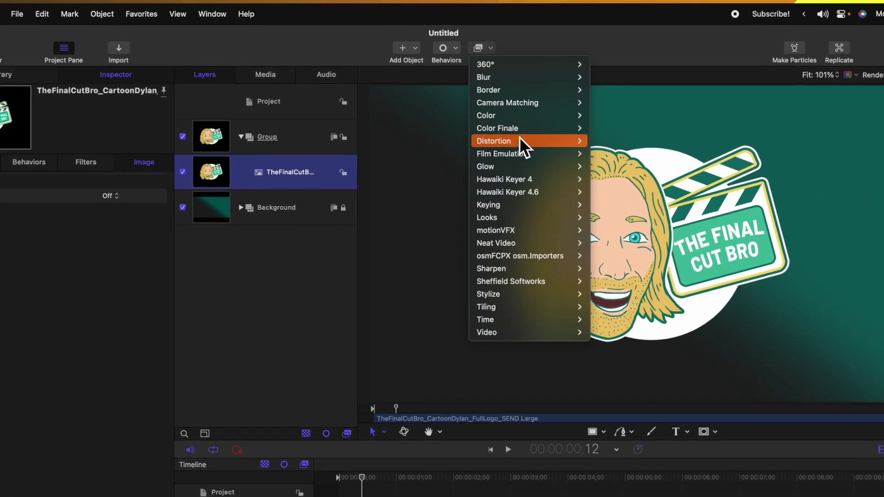
mouse_move(519, 121)
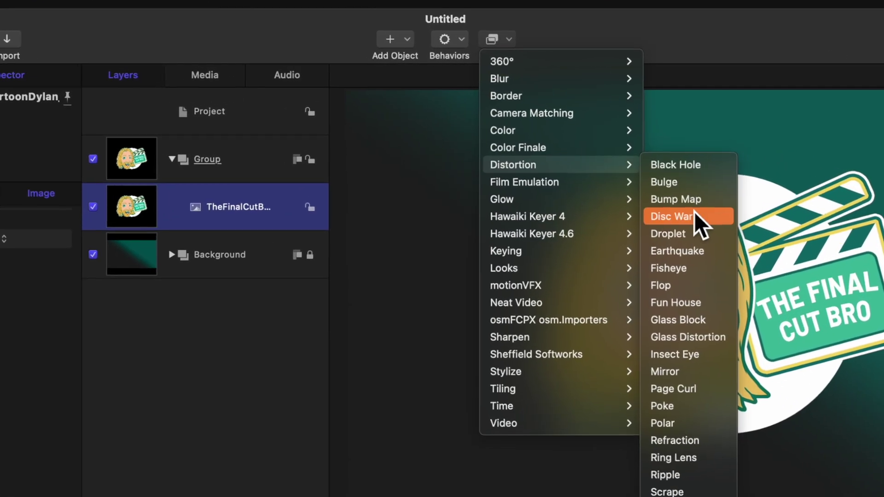
click(677, 199)
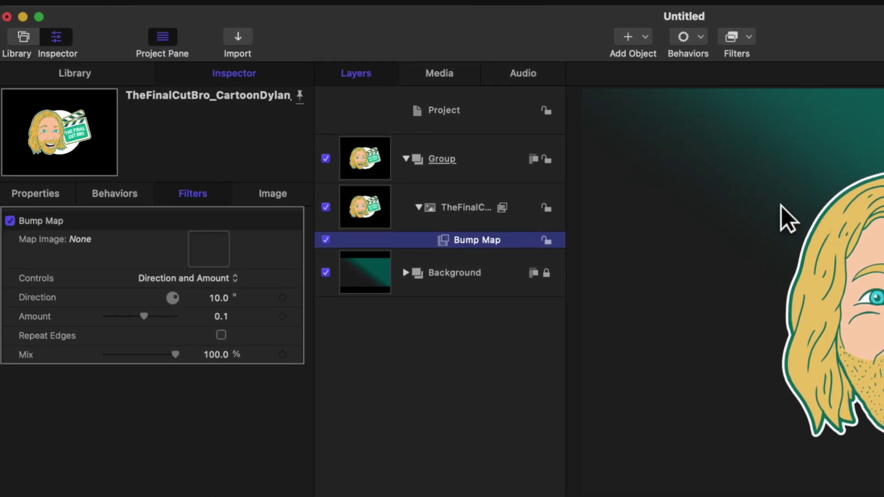
Step: Add a Clouds generator to the group and set it as the Bump Map's Map Image
click(74, 73)
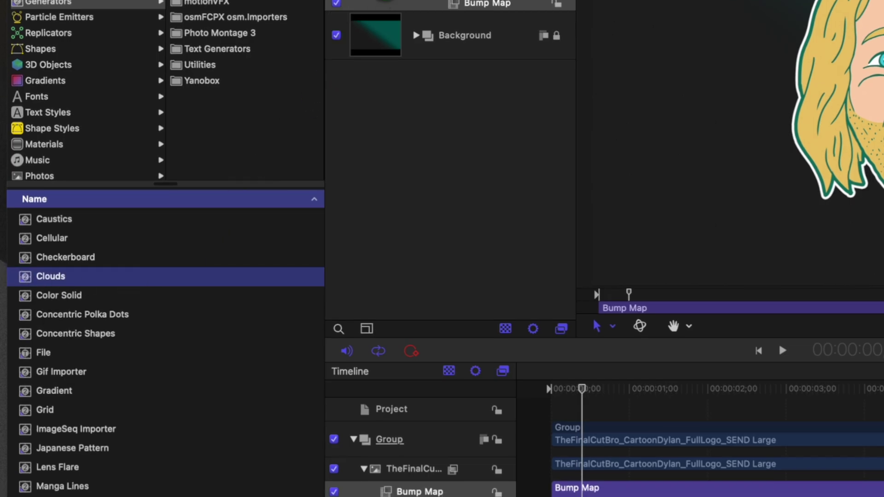
drag(26, 283, 453, 5)
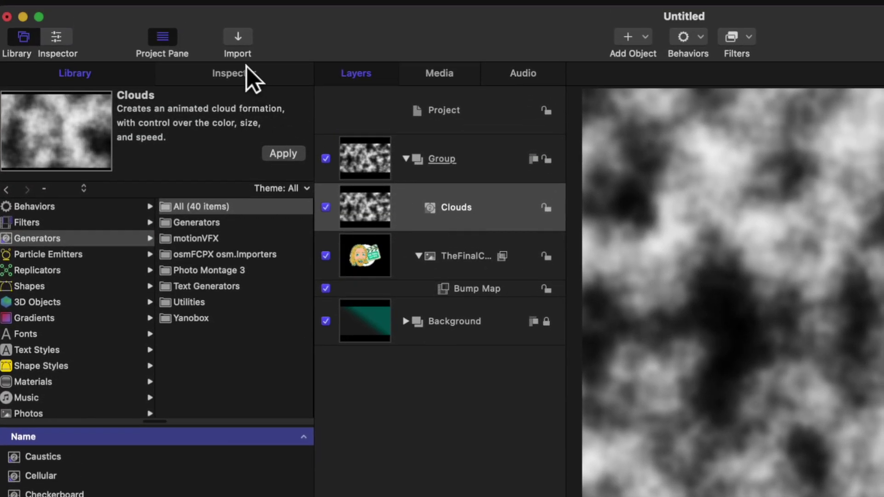
click(247, 68)
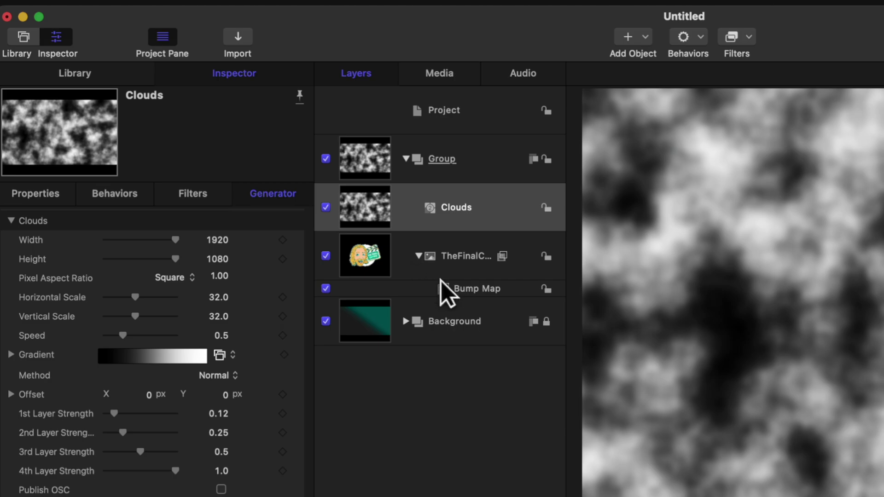
click(473, 290)
drag(381, 209, 277, 245)
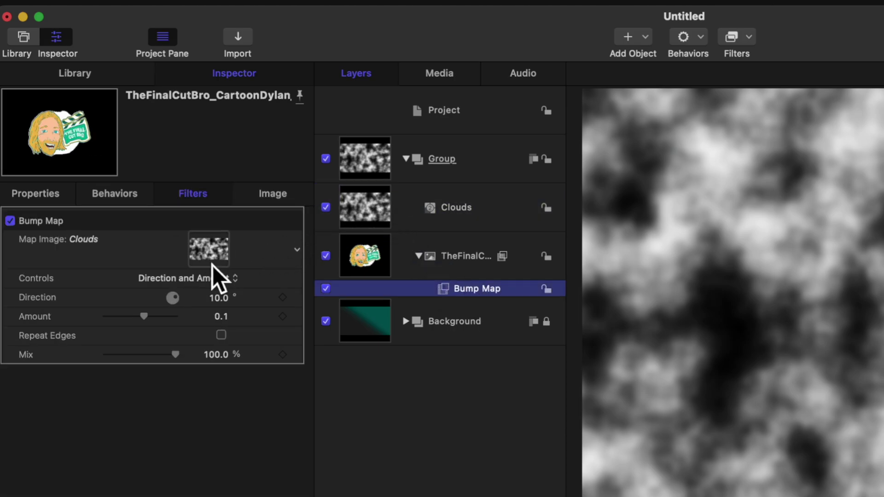
Step: Hide the Clouds layer and stretch its pattern horizontally to a scale of 59.0
click(359, 206)
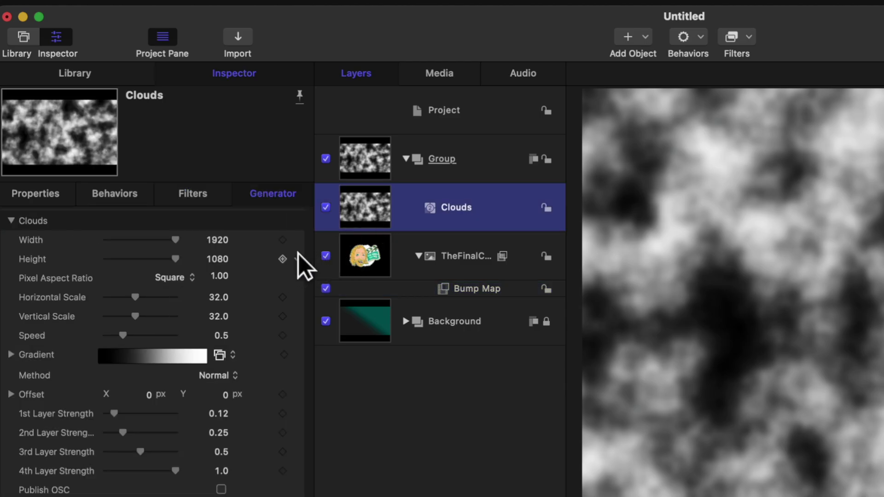
click(325, 207)
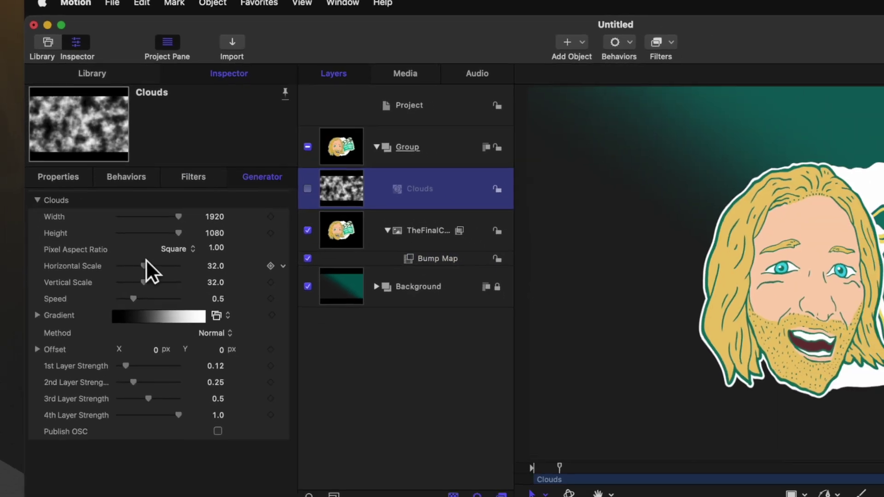
drag(135, 297, 163, 295)
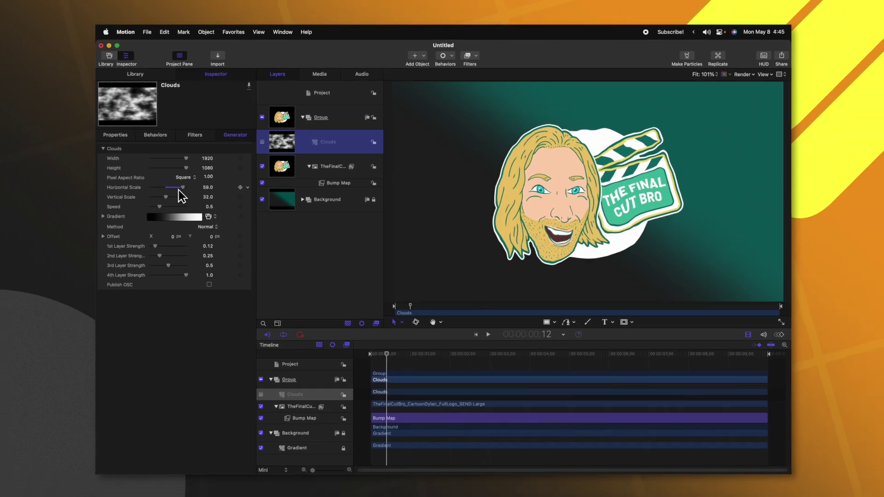
key(super+z)
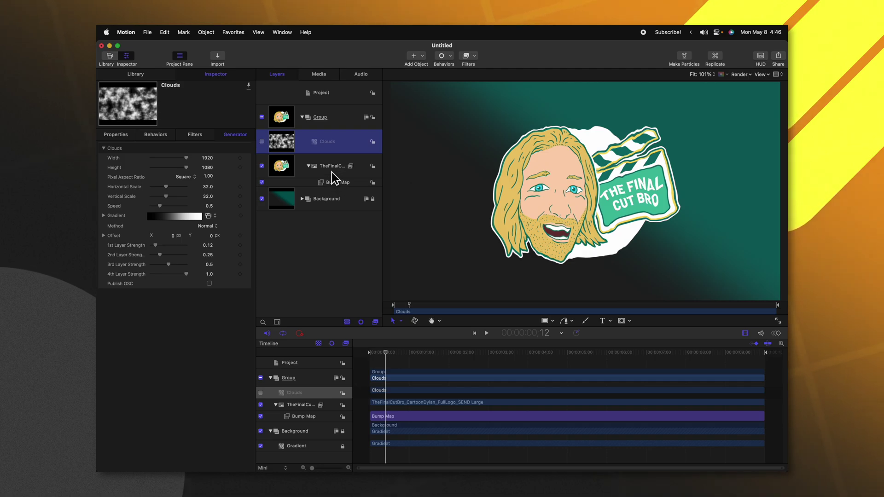
key(space)
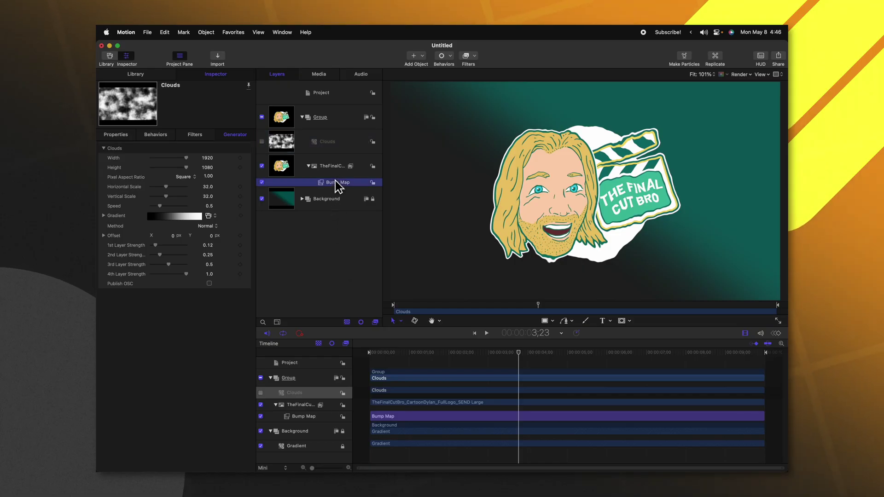
key(Home)
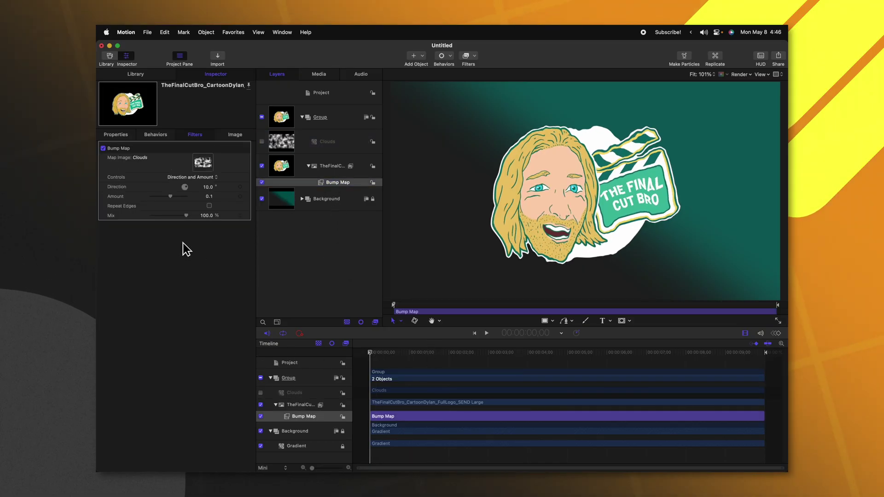
Step: Keyframe the bump map Amount at 10 on frame 0 and 0 at about one second
drag(209, 197, 237, 196)
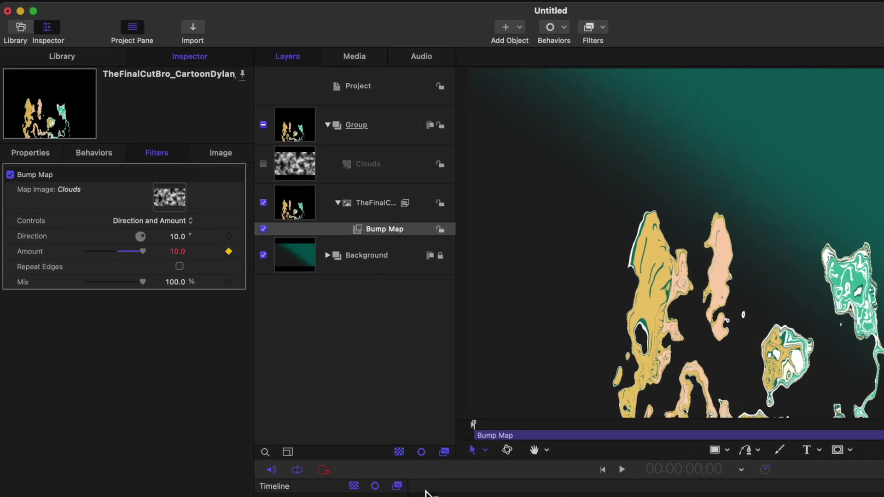
key(space)
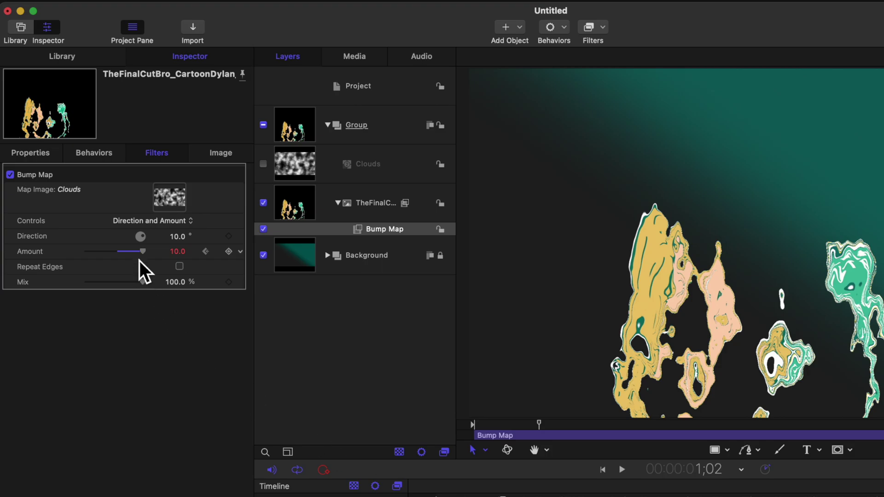
text(0)
key(Return)
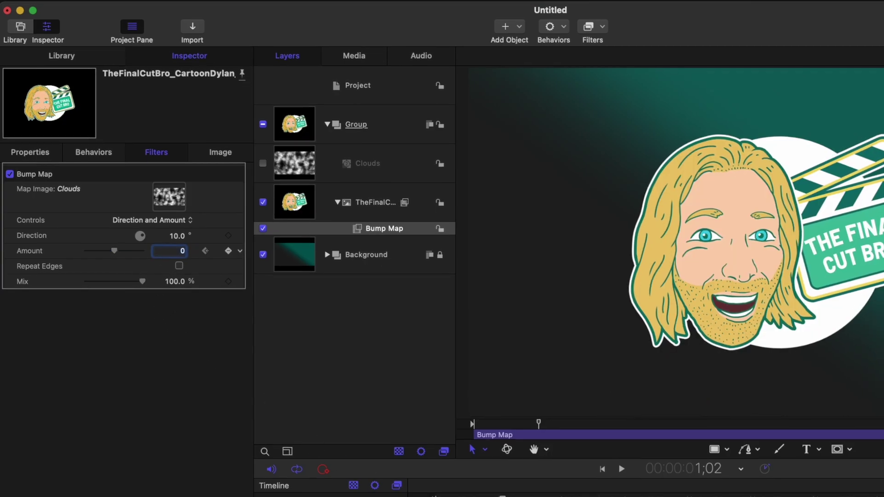
Step: Apply Ease Both to the Amount keyframes, then replay from the start to check the reveal
key(super+8)
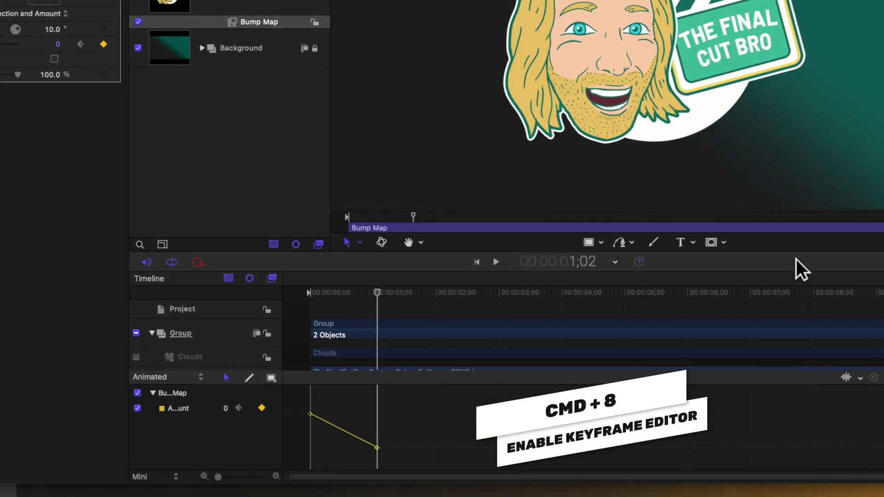
click(275, 408)
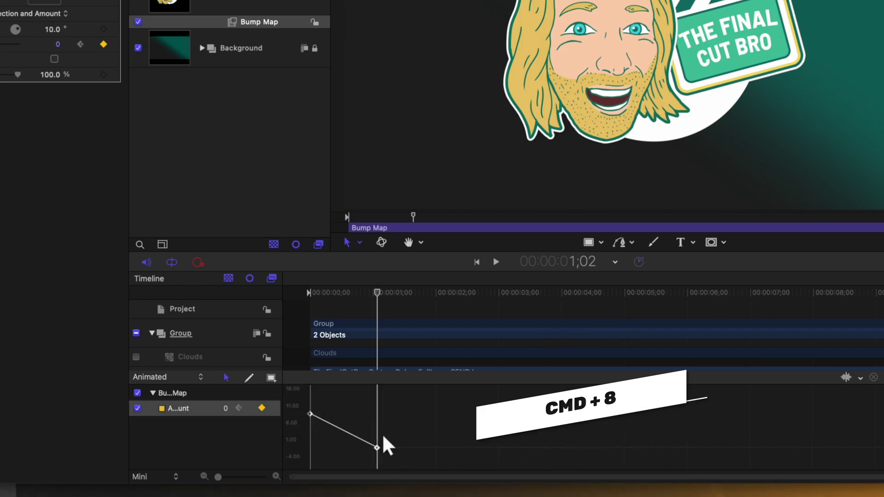
right_click(376, 449)
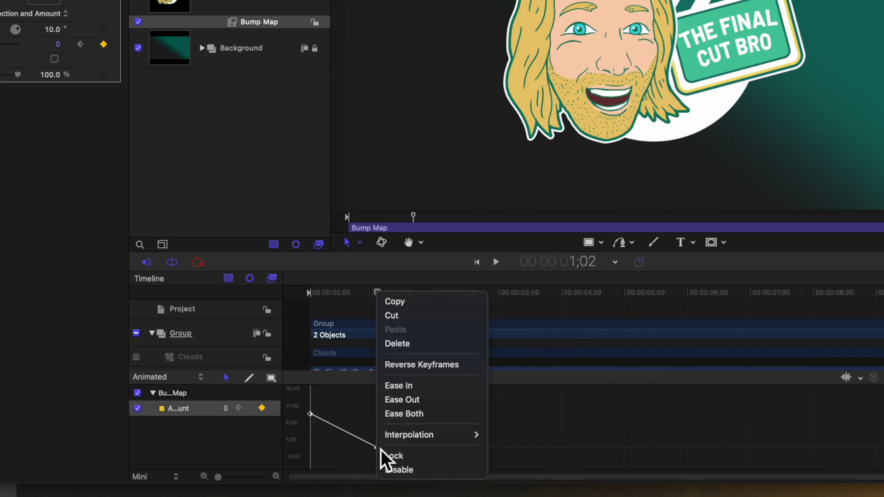
click(399, 414)
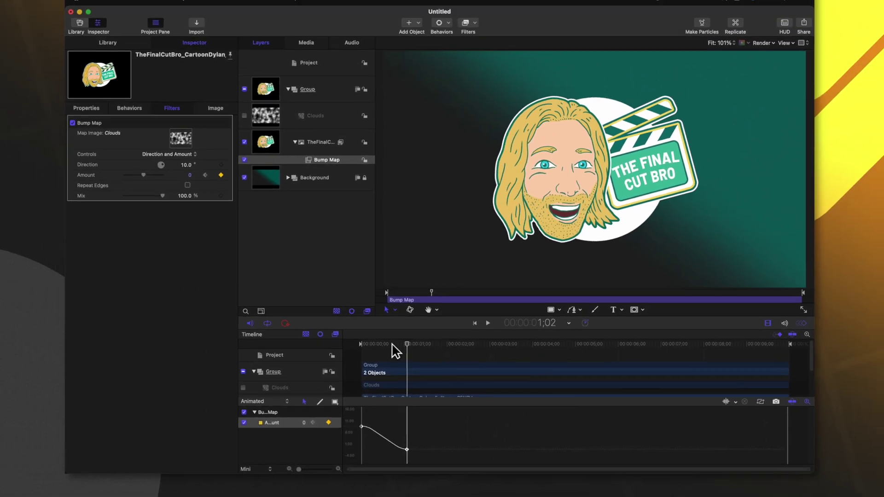
key(Home)
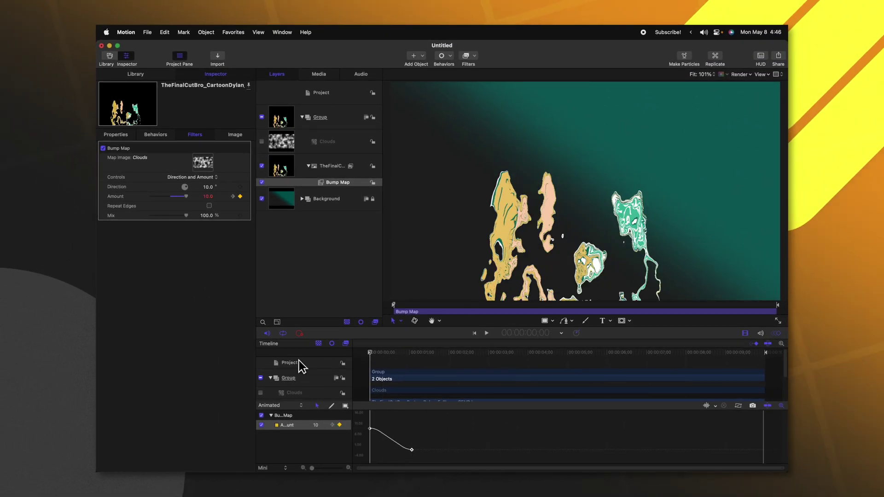
key(super+8)
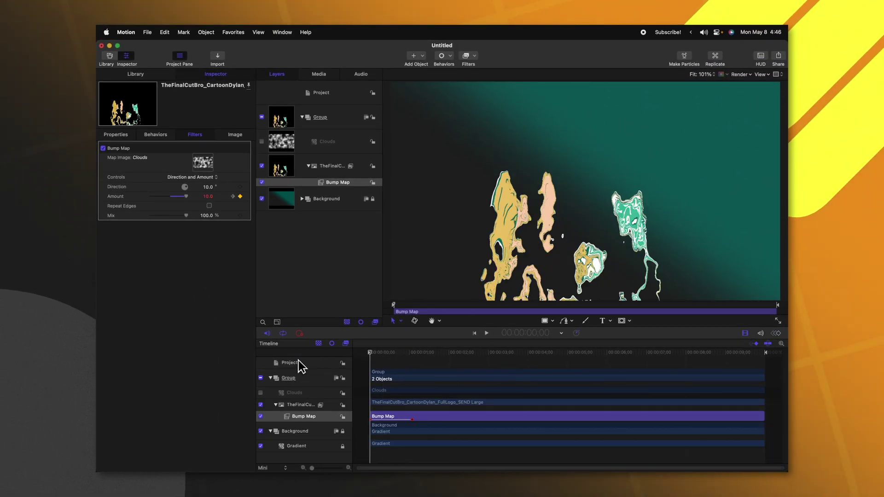
key(space)
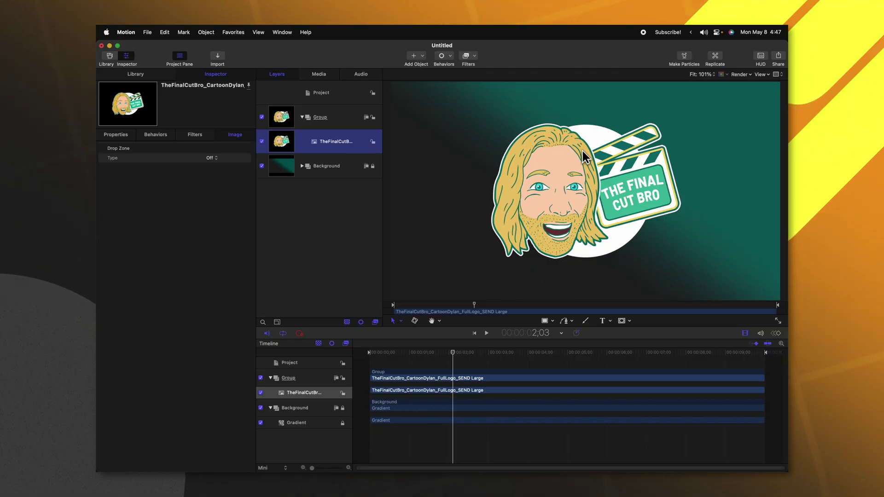
Step: Add a Stroke filter to the logo and pick a new stroke colour
click(471, 61)
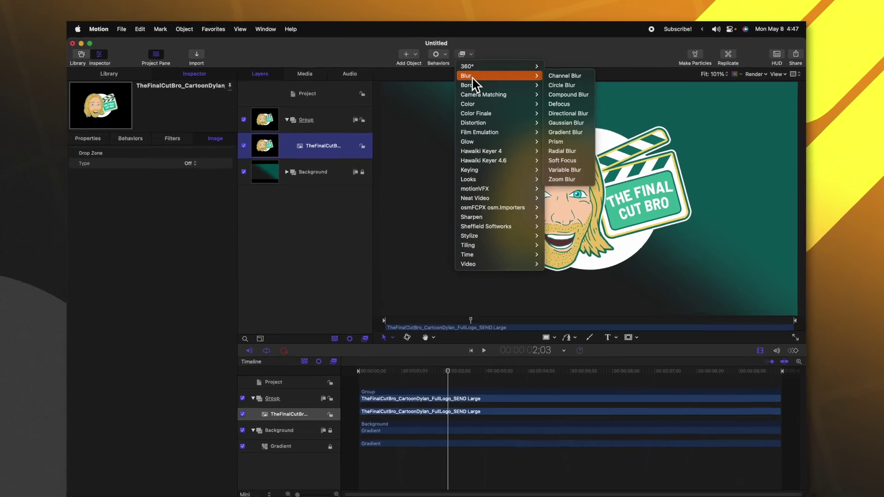
mouse_move(506, 85)
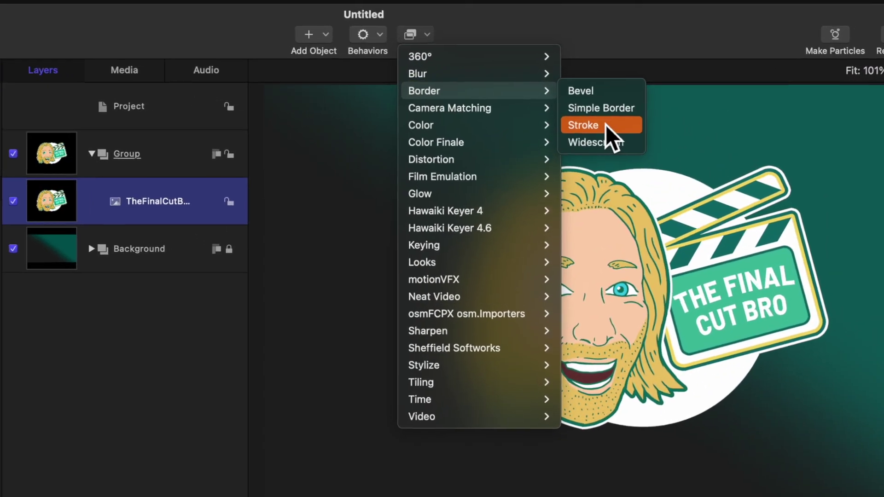
click(606, 125)
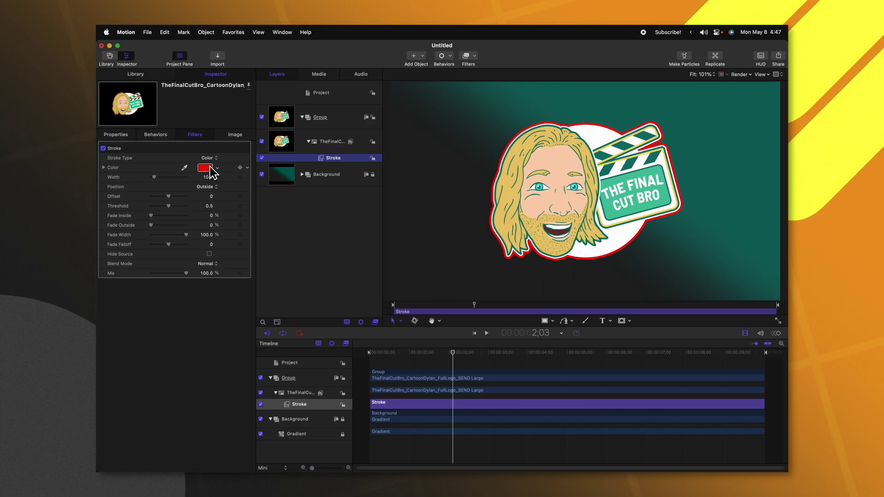
click(205, 168)
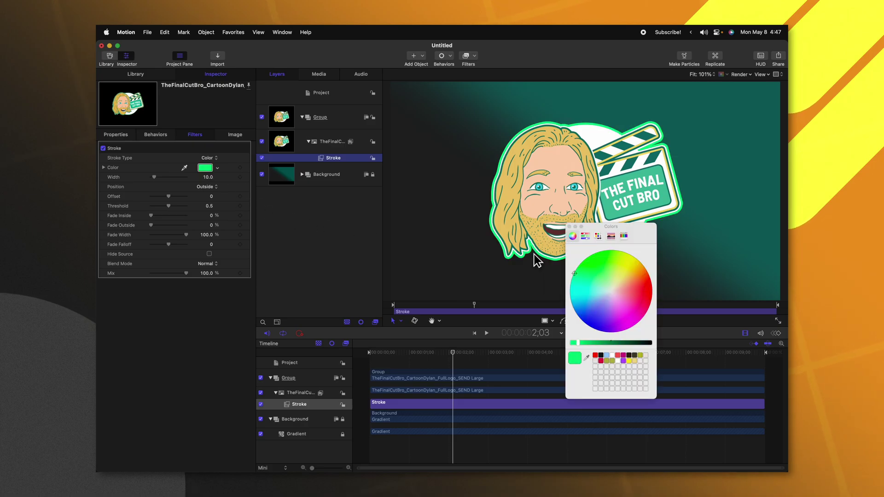
click(569, 227)
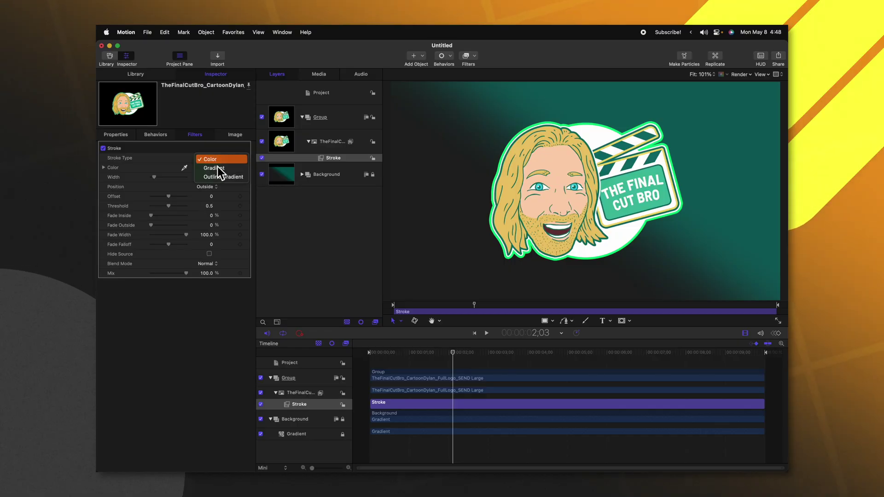
Step: Make the stroke a gradient, thicken it and soften its fade
click(217, 172)
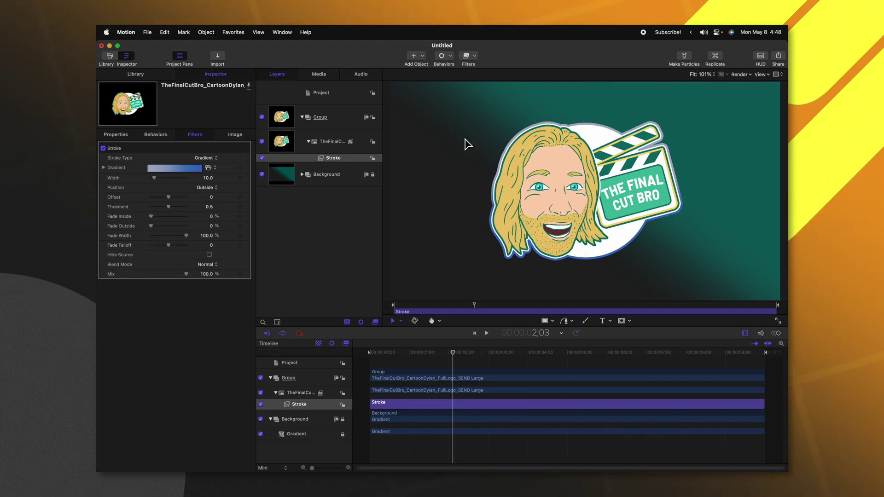
drag(154, 177, 176, 196)
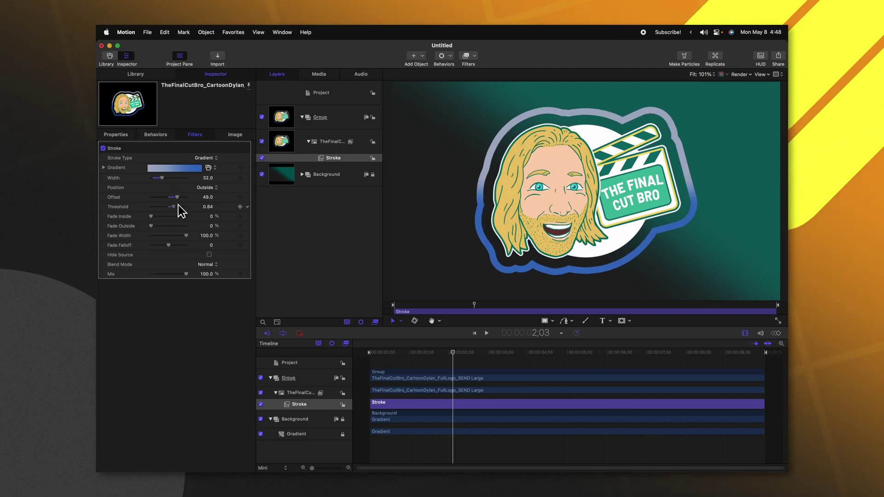
mouse_move(164, 215)
mouse_down()
mouse_move(164, 226)
mouse_move(146, 228)
mouse_move(151, 239)
mouse_up()
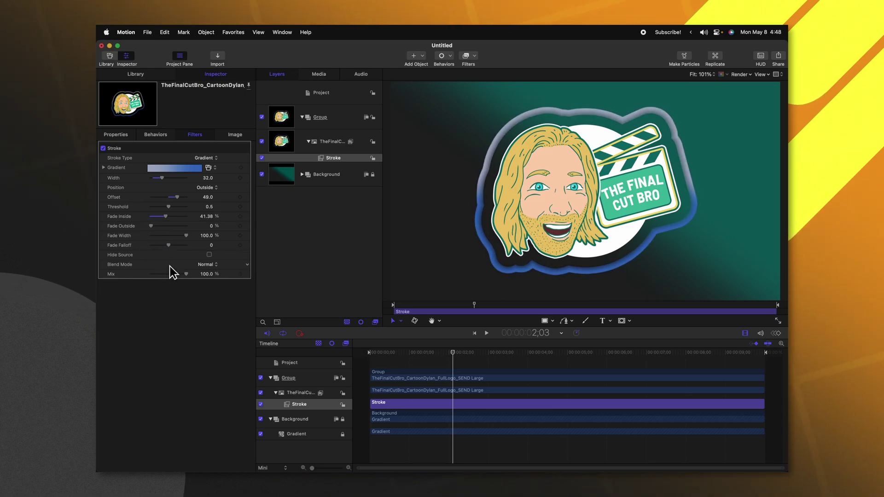
Step: Toggle Hide Source off again and set the Stroke Type to a solid Color
click(209, 255)
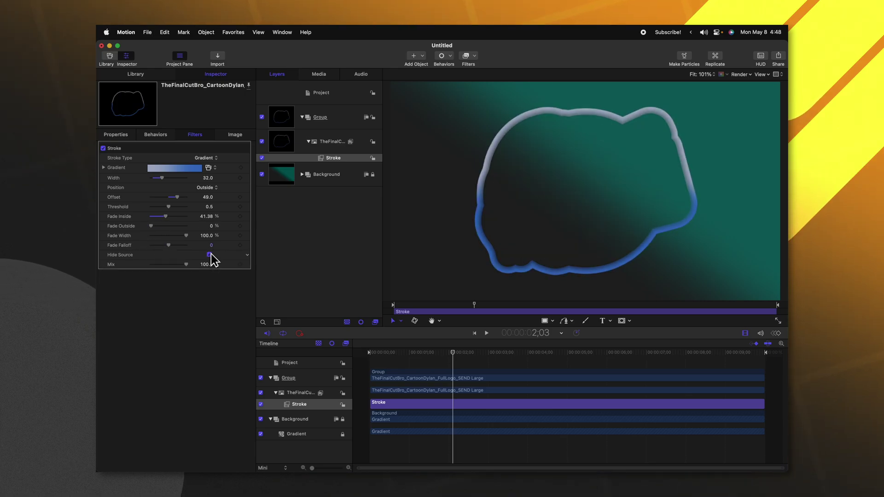
click(209, 254)
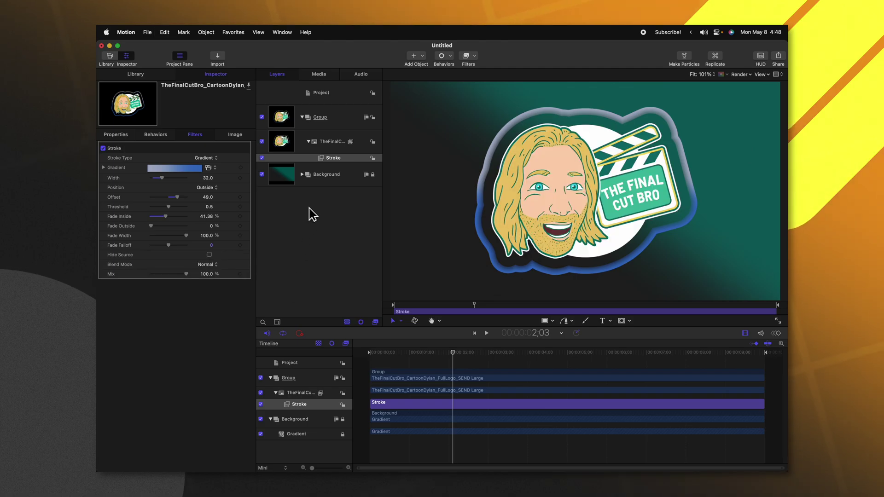
click(207, 158)
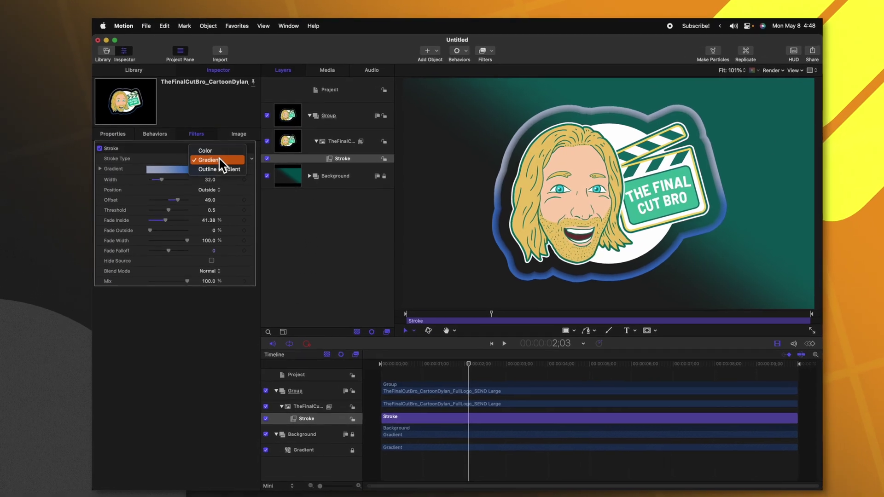
click(226, 165)
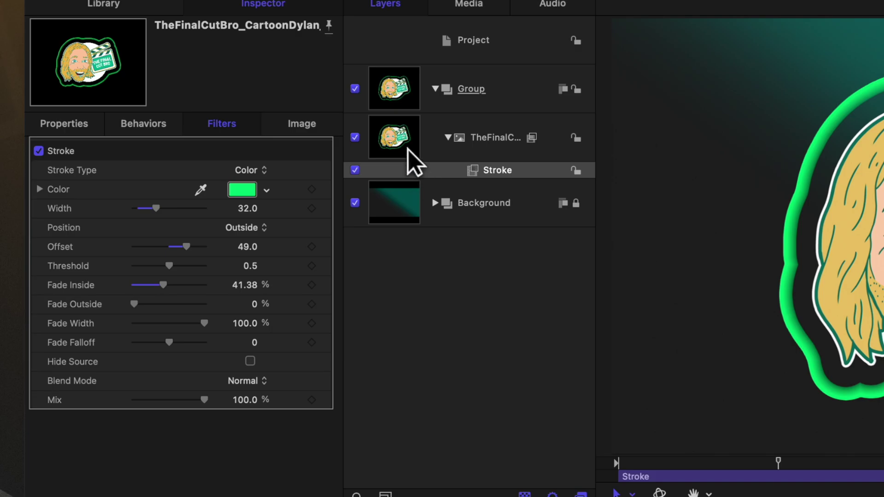
Step: Clone the logo layer with K and move the Stroke filter onto the Clone Layer
click(408, 150)
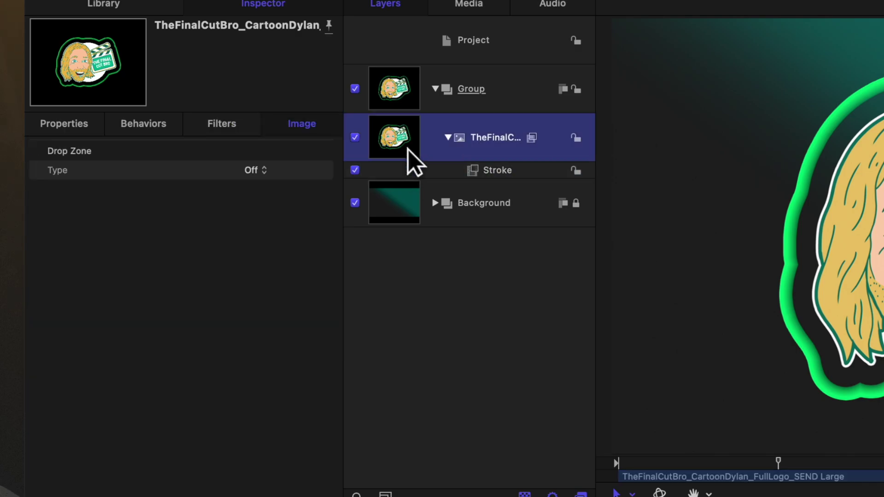
key(k)
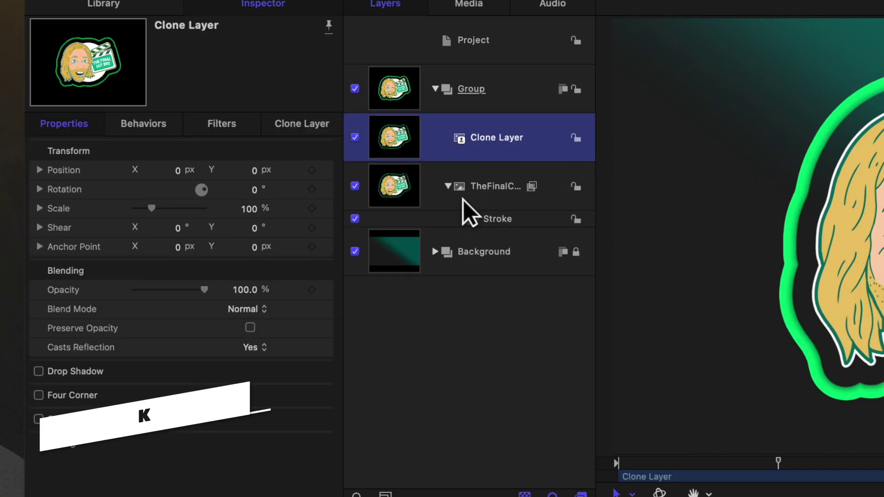
key(Down)
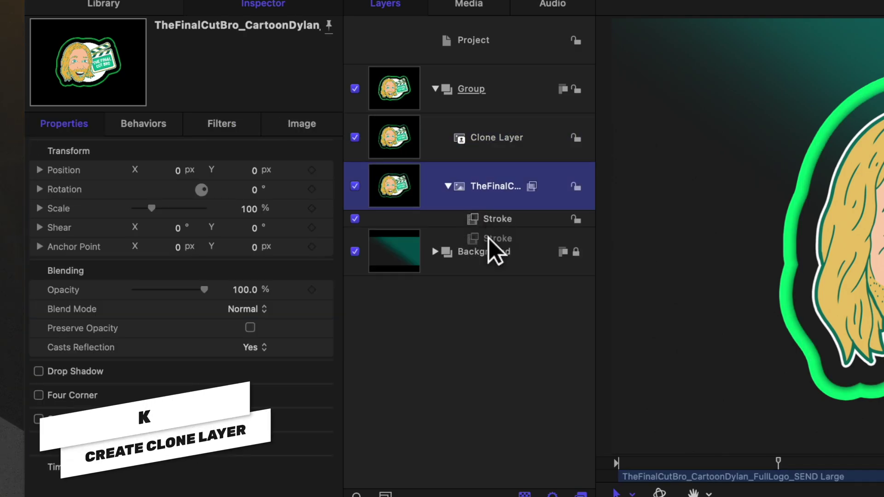
mouse_move(489, 238)
mouse_down()
mouse_move(537, 194)
mouse_move(506, 142)
mouse_up()
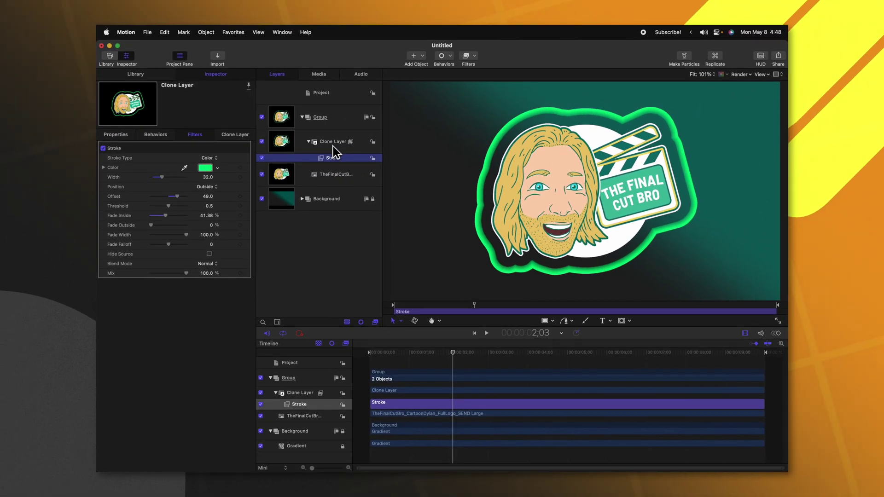
Step: Turn on Hide Source for the clone, checking the outline against the original logo
click(209, 253)
click(261, 174)
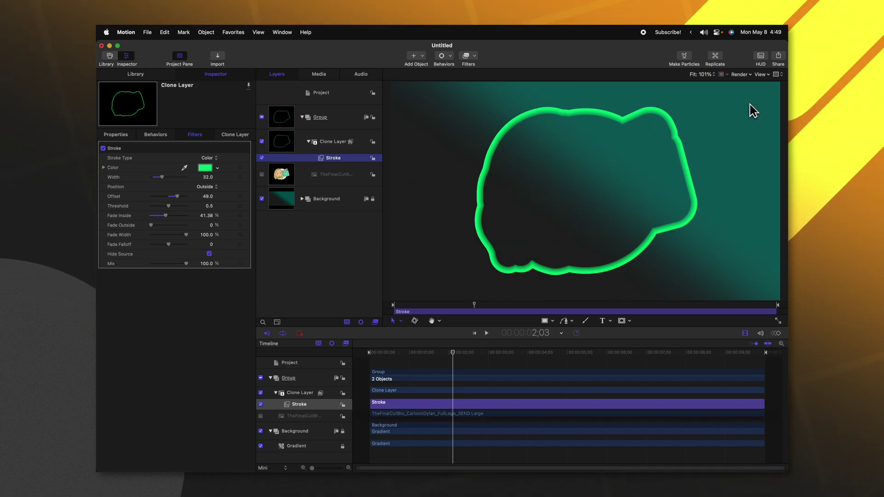
click(261, 174)
Step: Select the Clone Layer and bring up the filters list
click(333, 141)
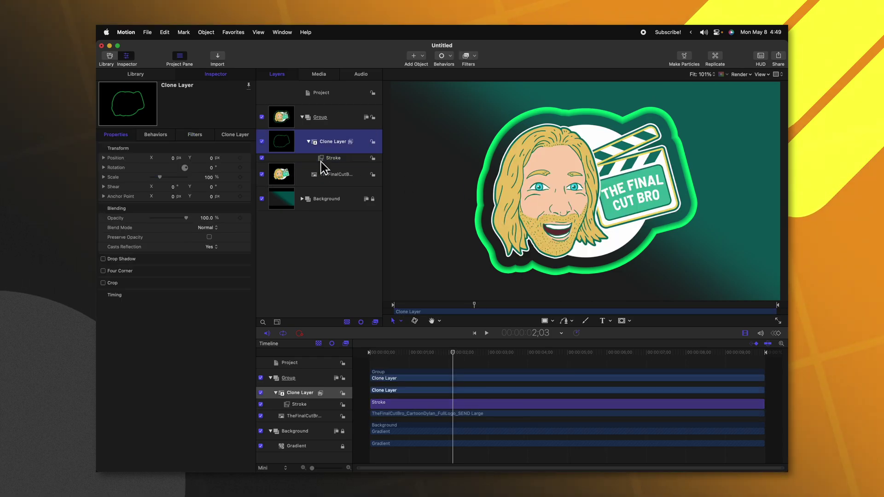
click(466, 55)
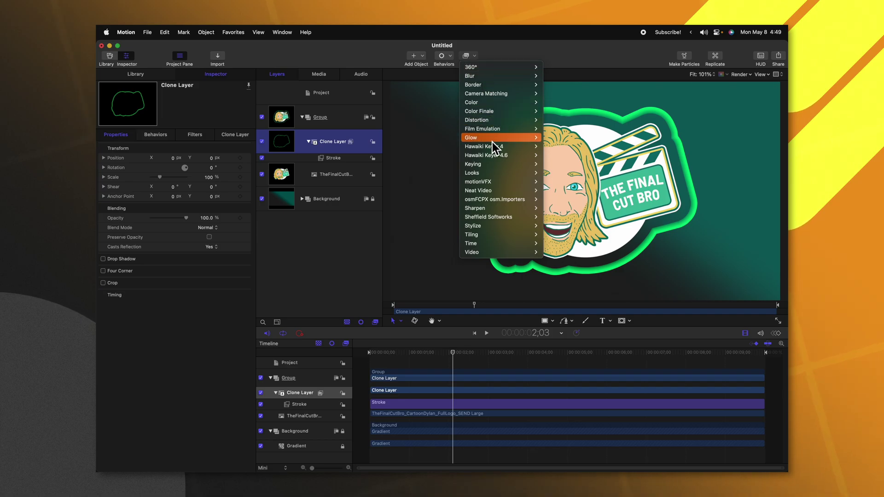
mouse_move(492, 144)
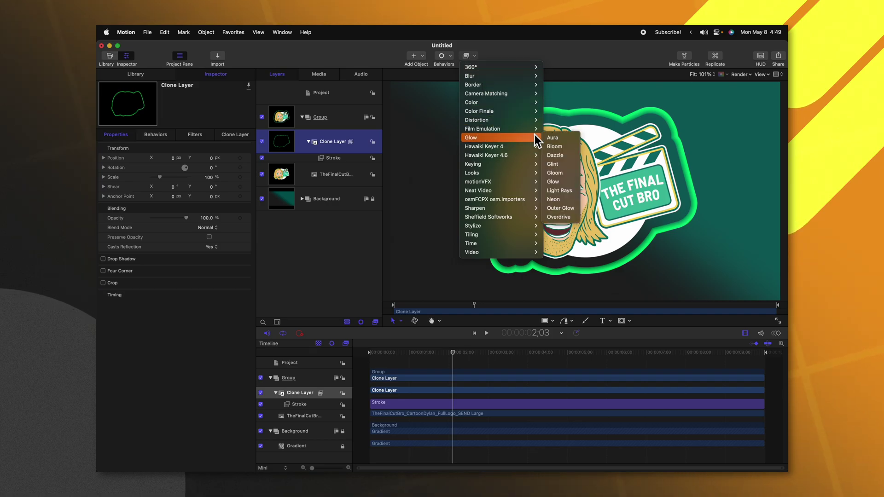
Step: Add a Neon glow to the clone, adjust its outer brightness, and set the Stroke Offset to 0
click(565, 203)
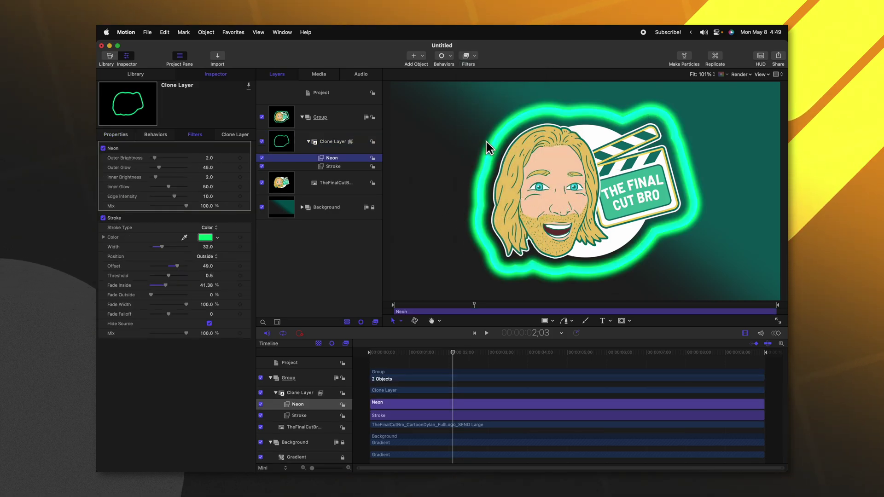
mouse_move(155, 158)
mouse_down()
mouse_move(170, 158)
mouse_move(154, 157)
mouse_move(151, 175)
mouse_up()
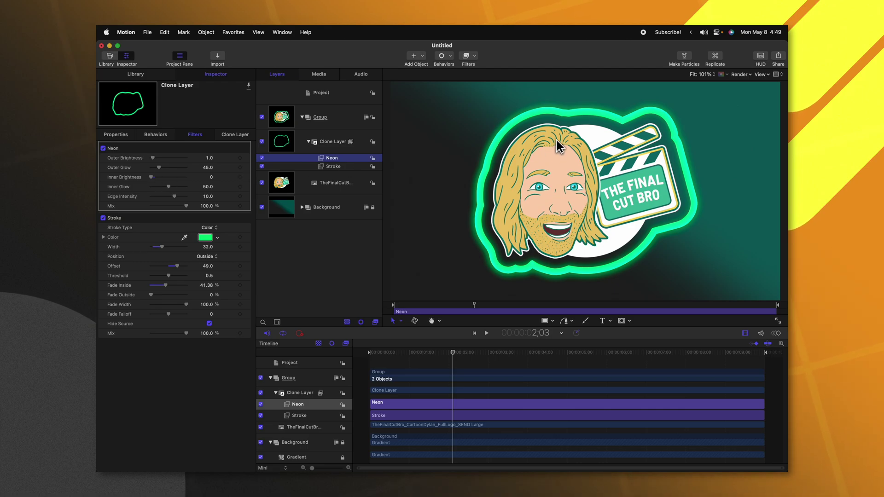
click(122, 224)
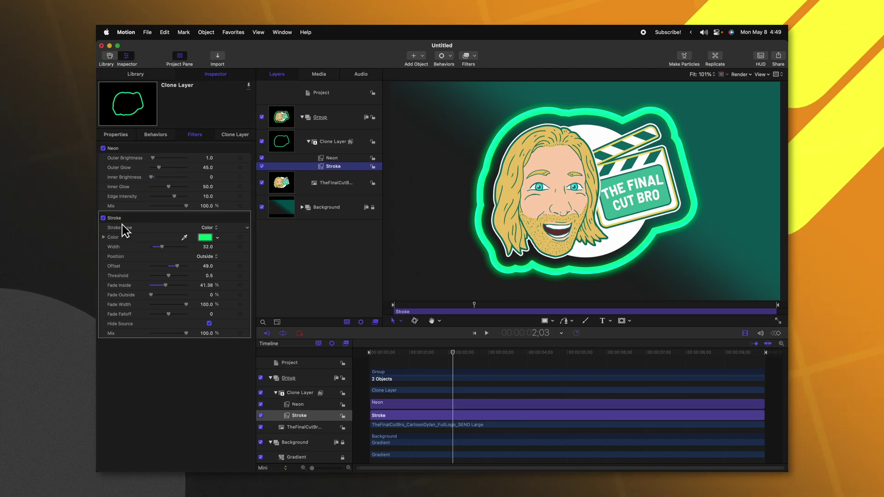
click(206, 266)
text(0)
key(Return)
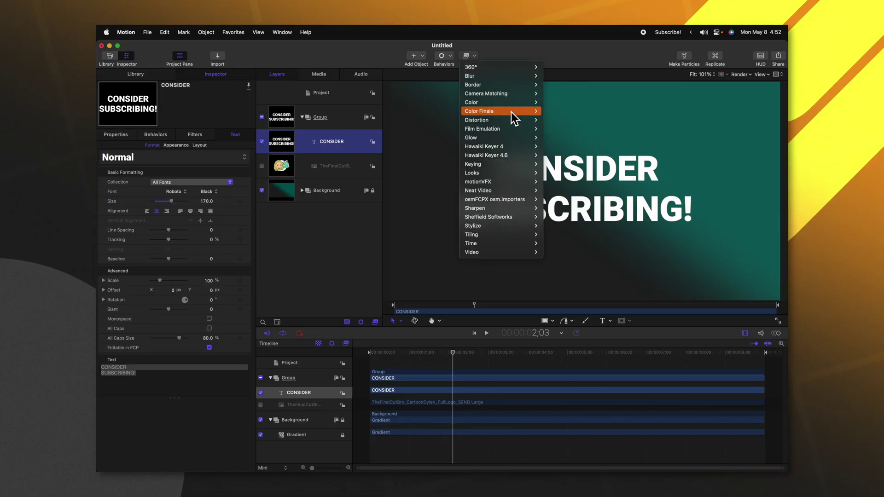
Step: Add Sliced Scale to the text and fit its slice guides tightly around the word CONSIDER
mouse_move(518, 120)
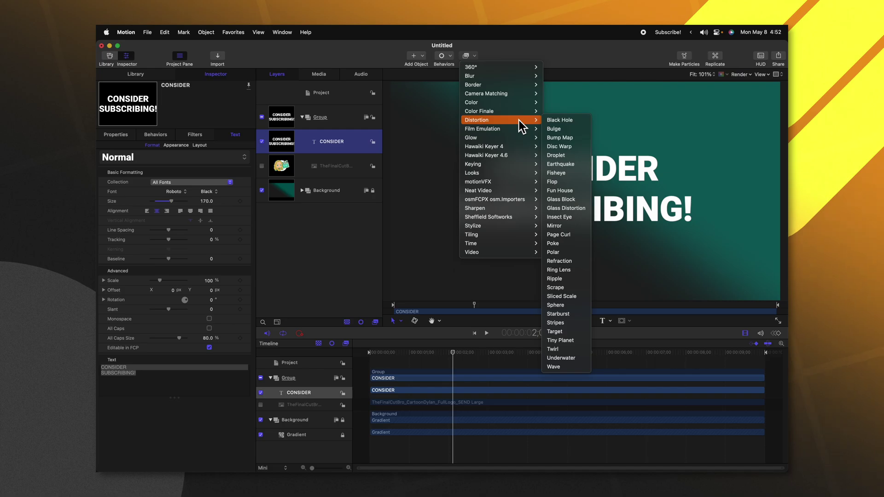
click(558, 297)
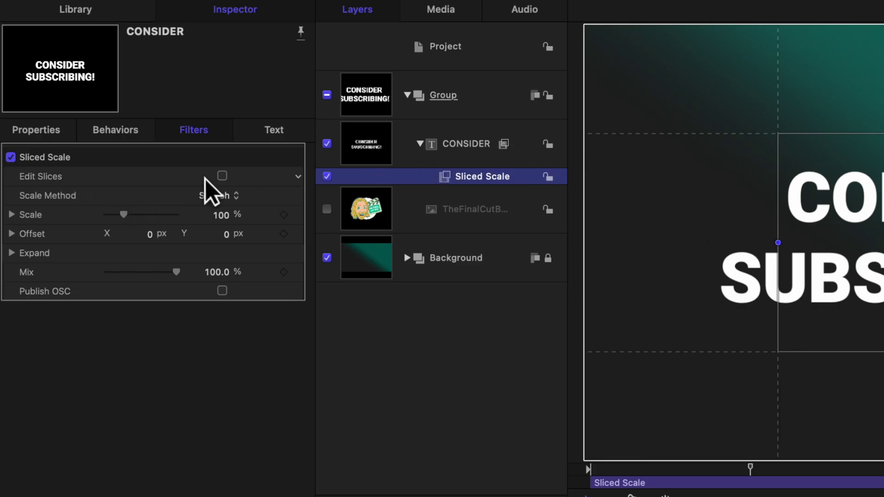
click(222, 175)
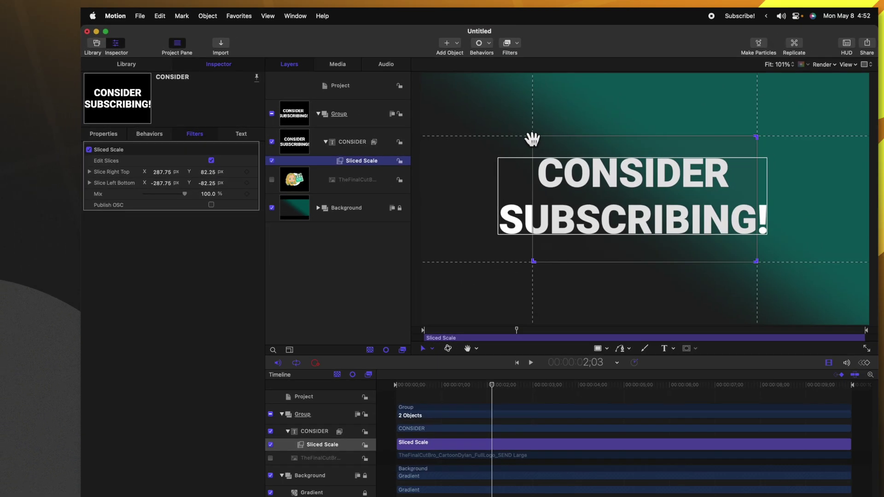
drag(530, 139, 520, 165)
drag(757, 262, 754, 183)
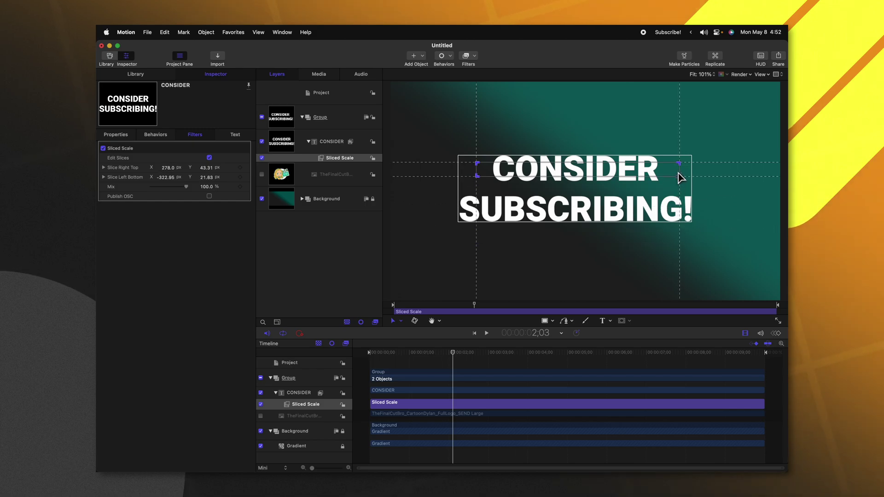
drag(681, 177, 681, 168)
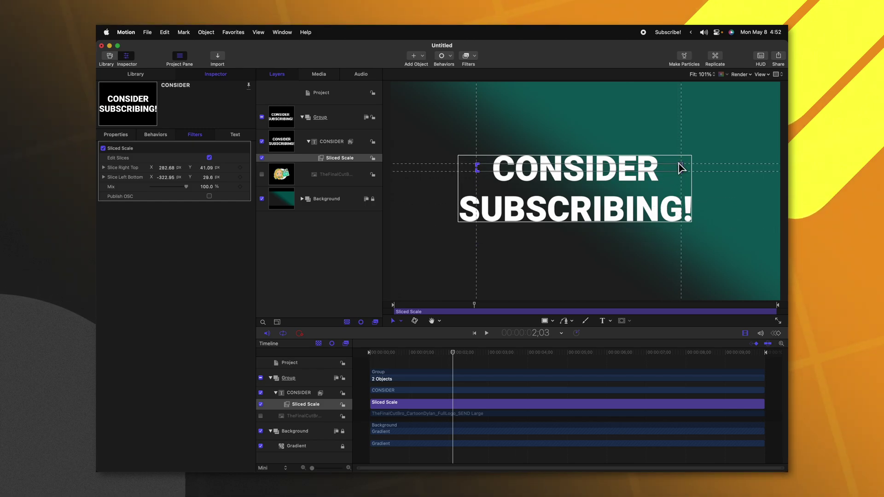
click(209, 157)
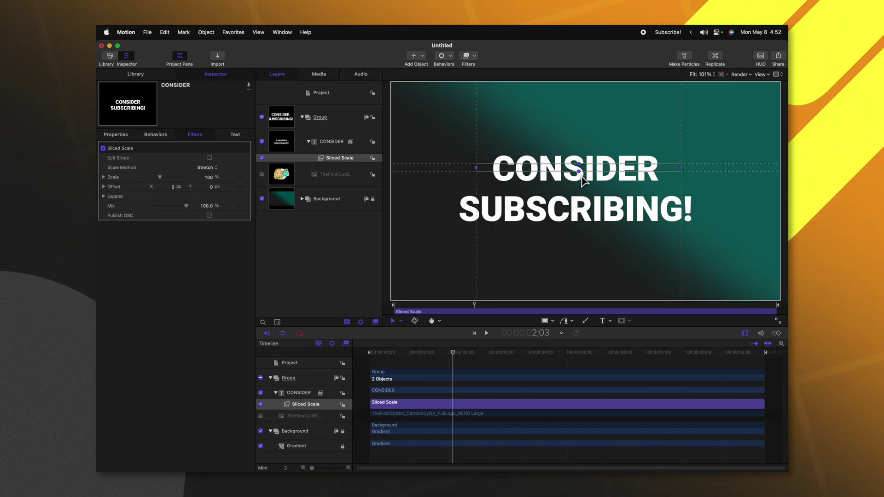
Step: Keyframe CONSIDER stretched taller, then back at normal height later, and play it back
drag(578, 172, 579, 202)
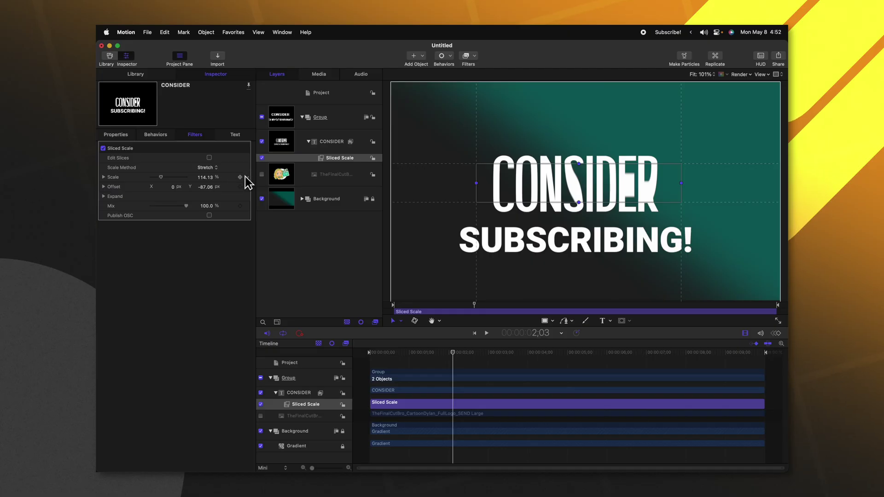
click(239, 177)
drag(450, 355, 489, 355)
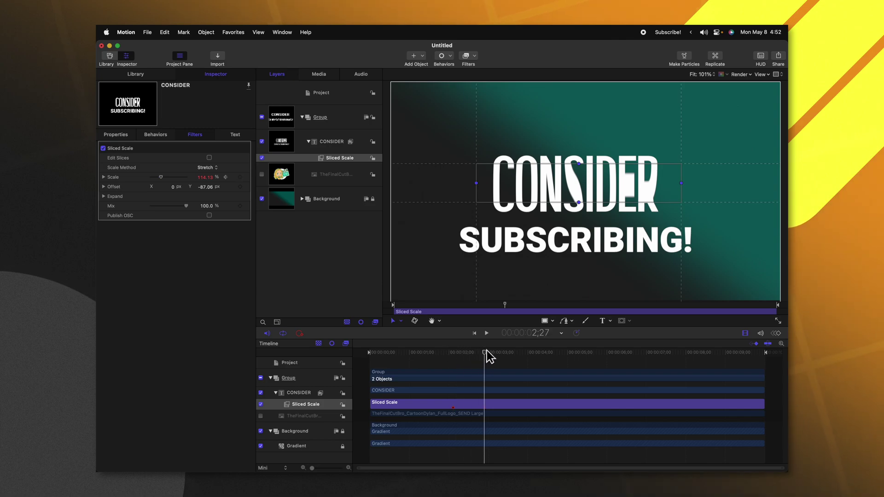
drag(584, 205, 580, 188)
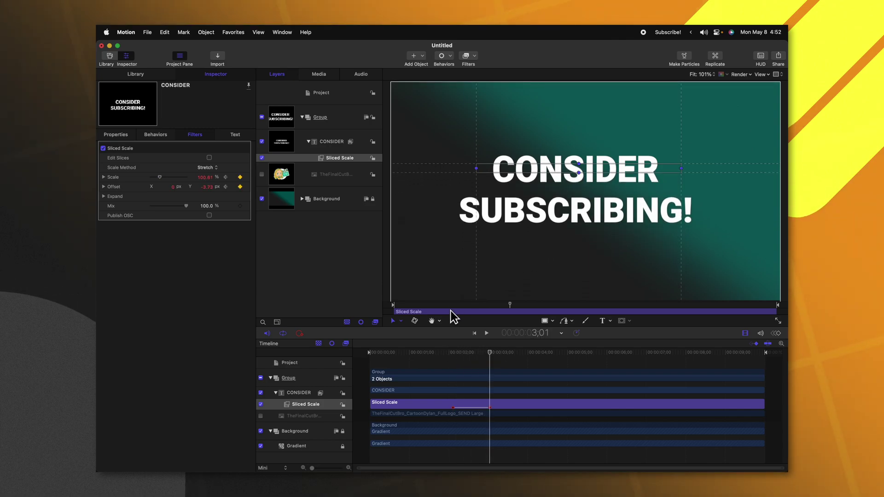
click(451, 352)
key(space)
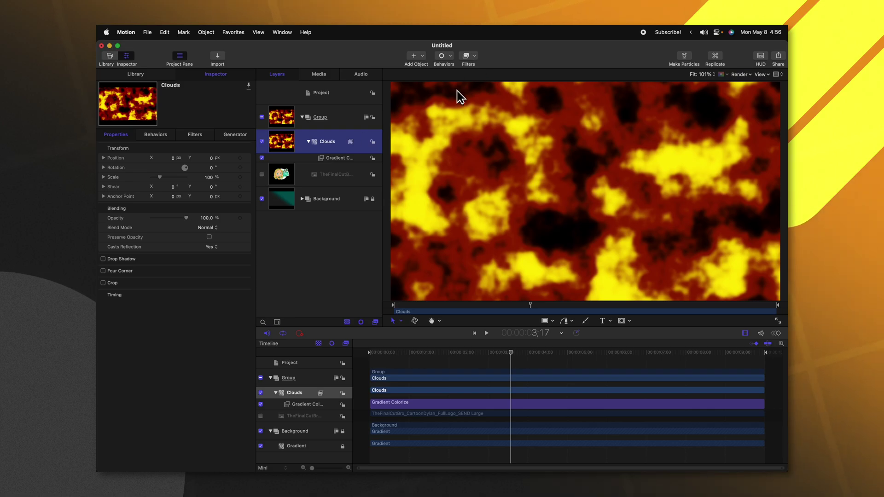
Step: Add an Indent filter to the Clouds layer and brighten the embossed clouds
click(467, 58)
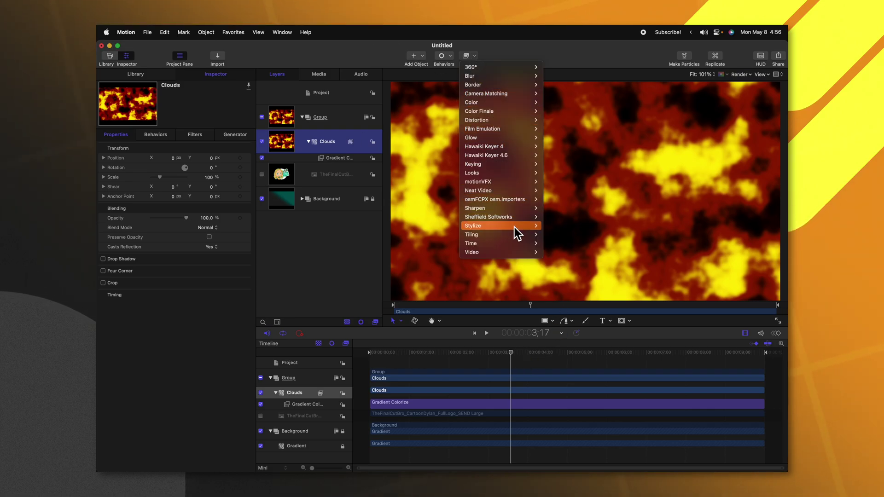
mouse_move(515, 227)
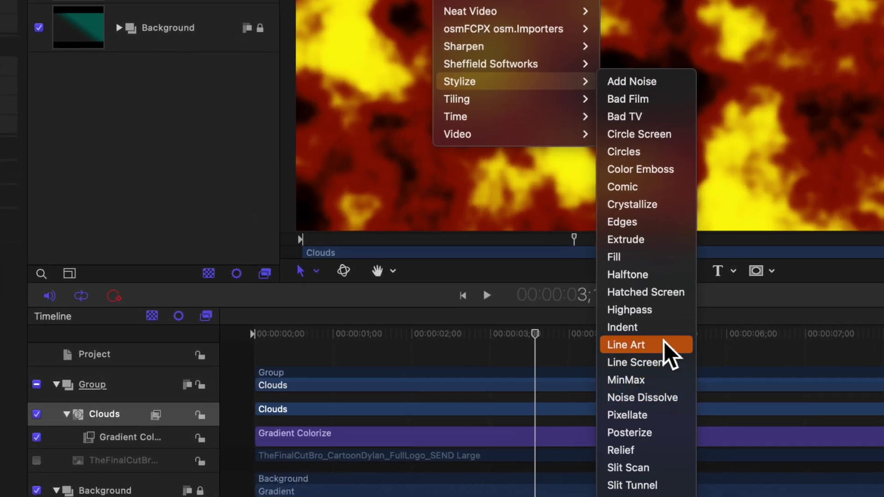
click(612, 343)
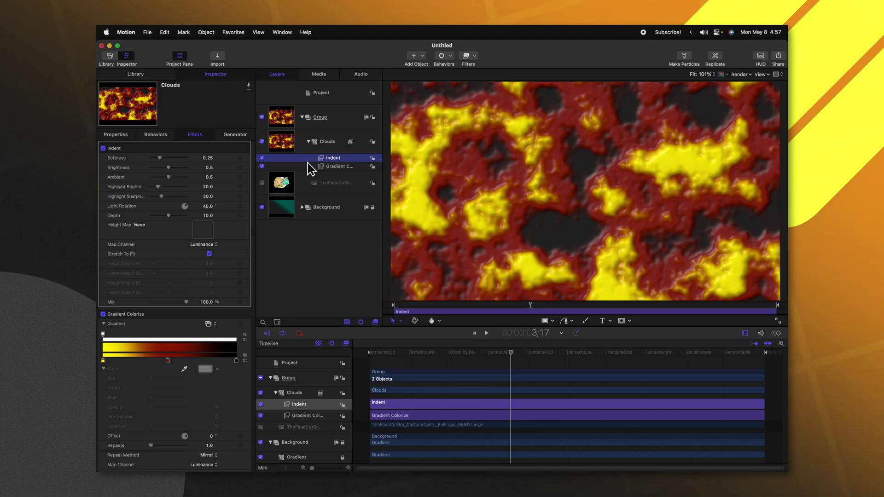
mouse_move(168, 167)
mouse_down()
mouse_move(184, 167)
mouse_move(181, 177)
mouse_up()
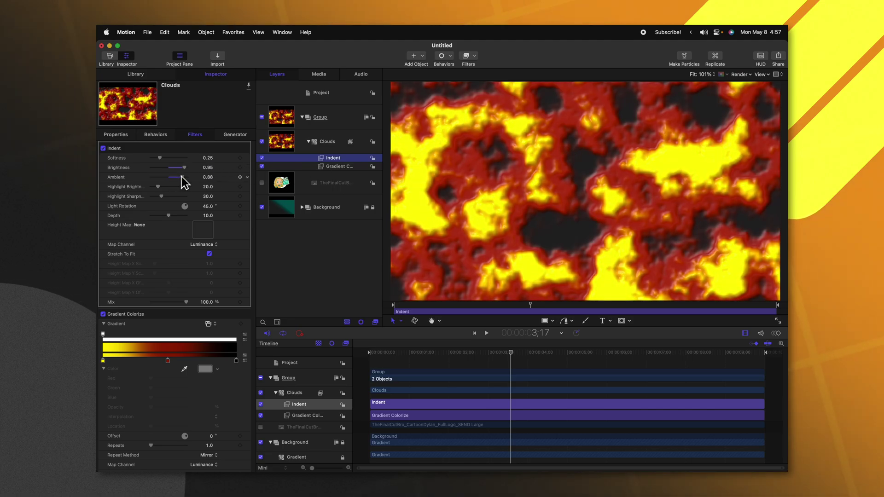
Step: Try Light Rotation 293, undo back to 45°, and raise Depth to 100
click(209, 207)
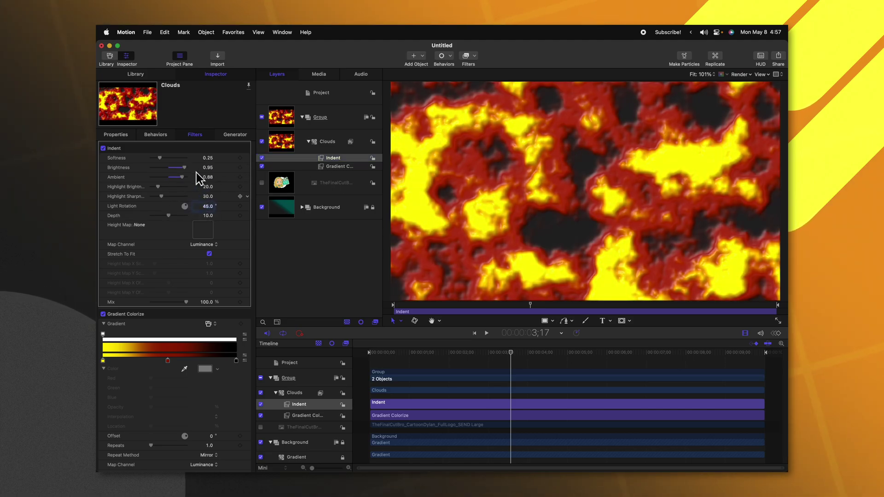
text(293)
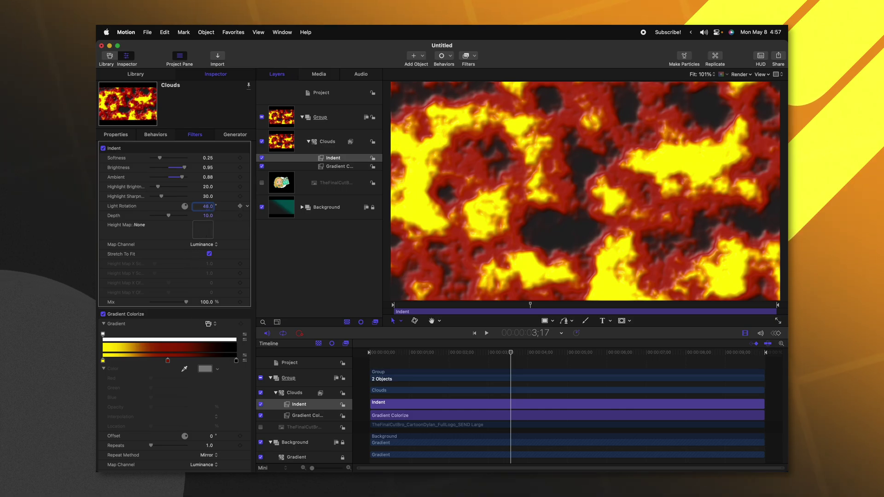
key(Tab)
key(super+z)
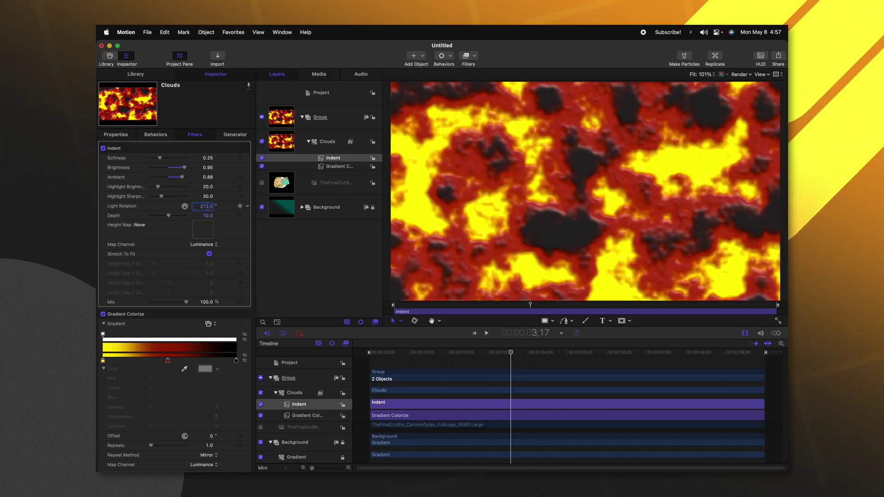
drag(173, 214, 286, 217)
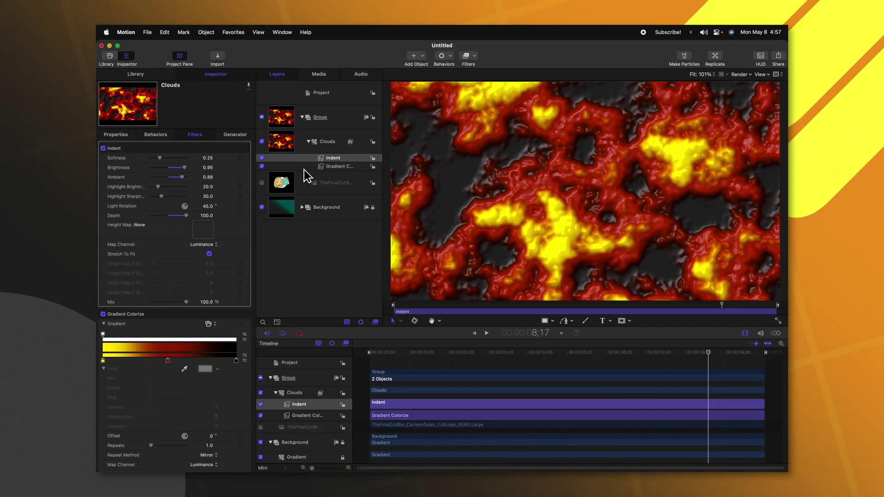
Step: Add a Pixellate filter to Clouds and place it below Indent in the stack
click(327, 143)
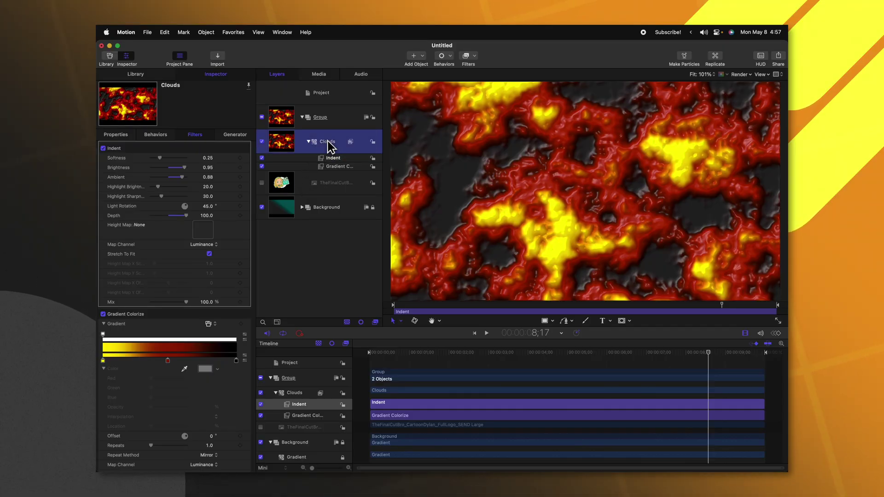
click(463, 55)
mouse_move(507, 229)
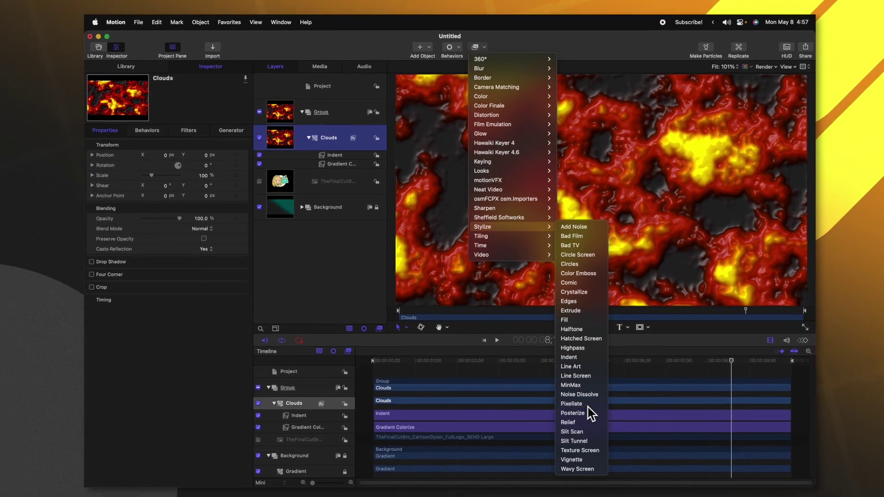
click(571, 393)
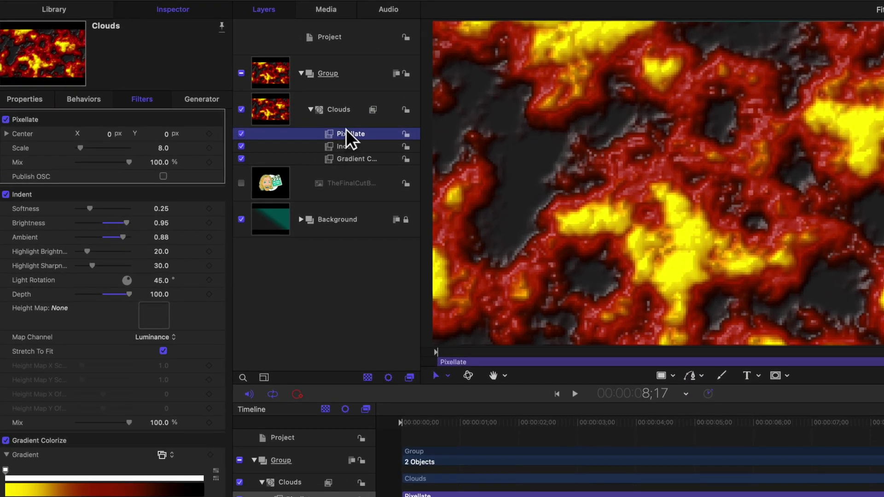
drag(346, 129, 338, 152)
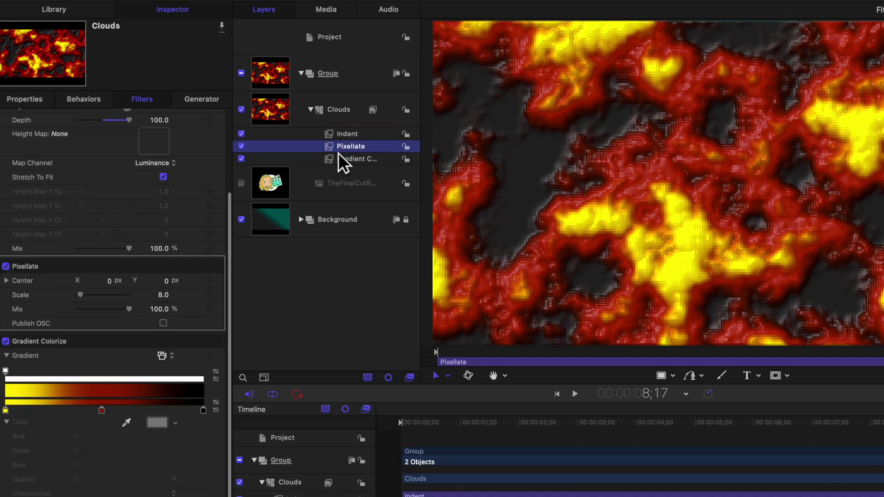
Step: Set the Pixellate Scale to 100, then play from about 3 seconds
click(345, 132)
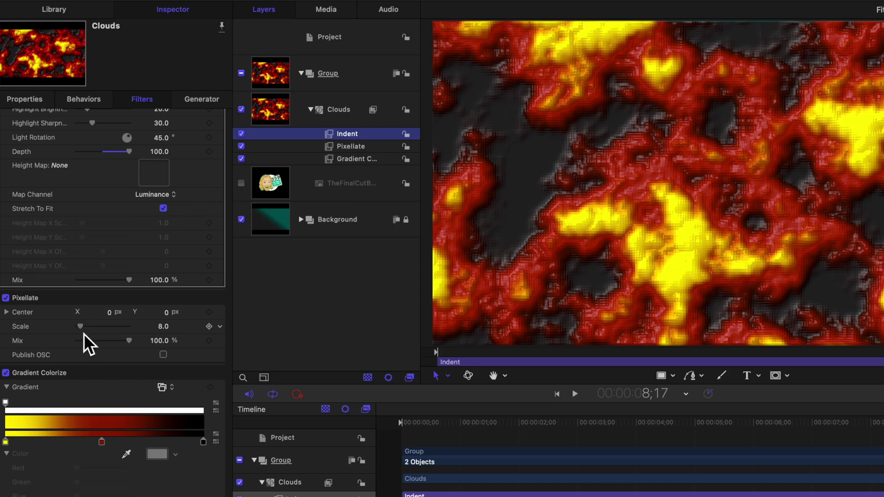
drag(82, 328, 132, 323)
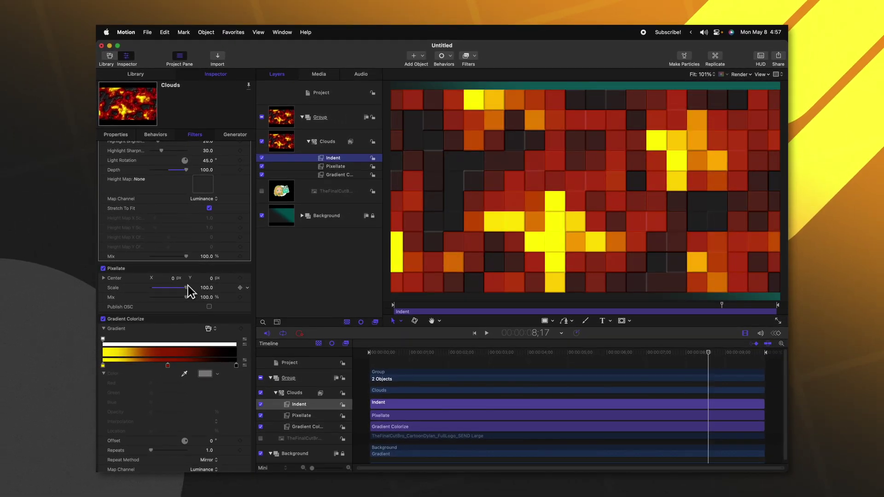
drag(581, 352, 515, 353)
key(space)
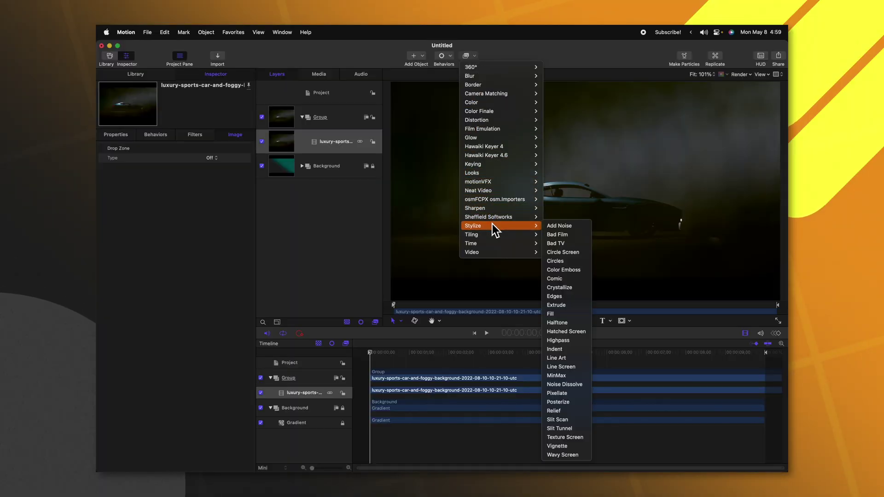
Step: Apply Line Art to the car photo with Threshold 0.03, Smoothness 0 and Paper Opacity 0
click(568, 358)
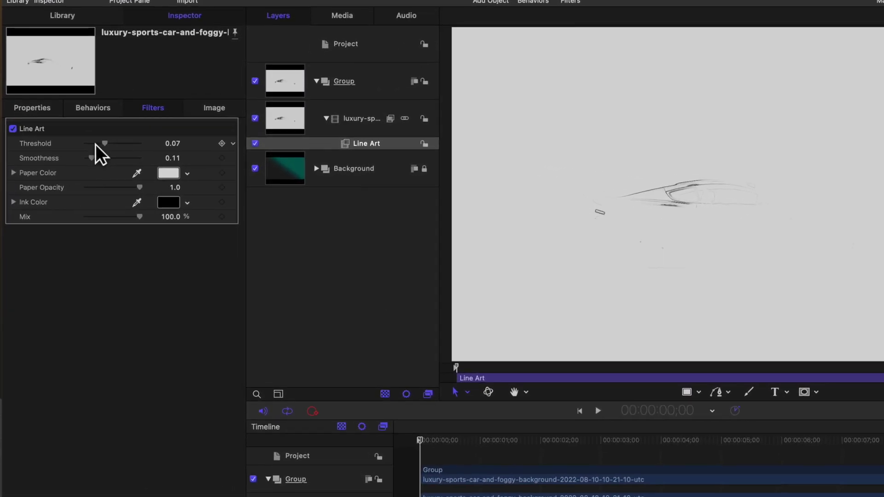
drag(163, 157, 159, 157)
drag(97, 143, 92, 145)
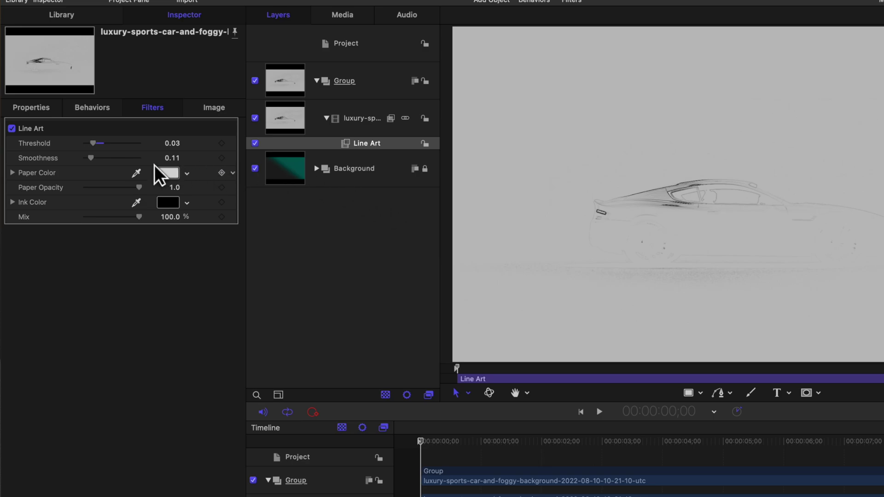
drag(91, 154, 90, 157)
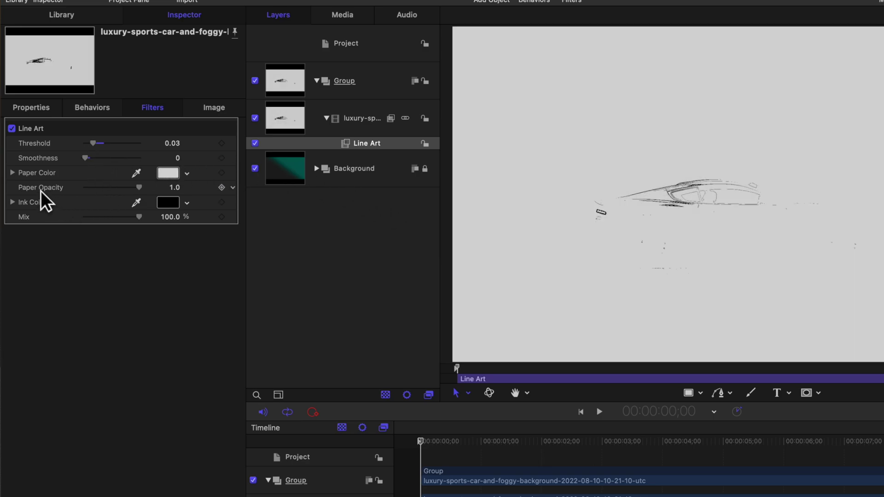
drag(115, 185, 75, 193)
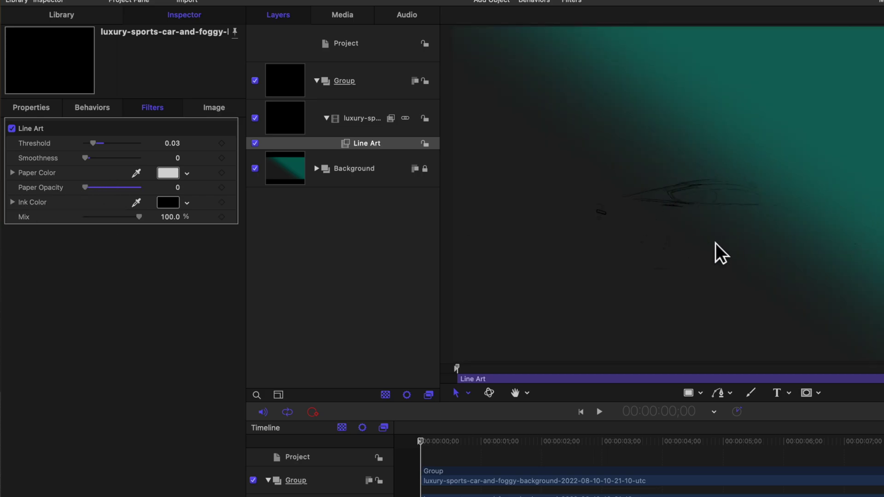
click(362, 116)
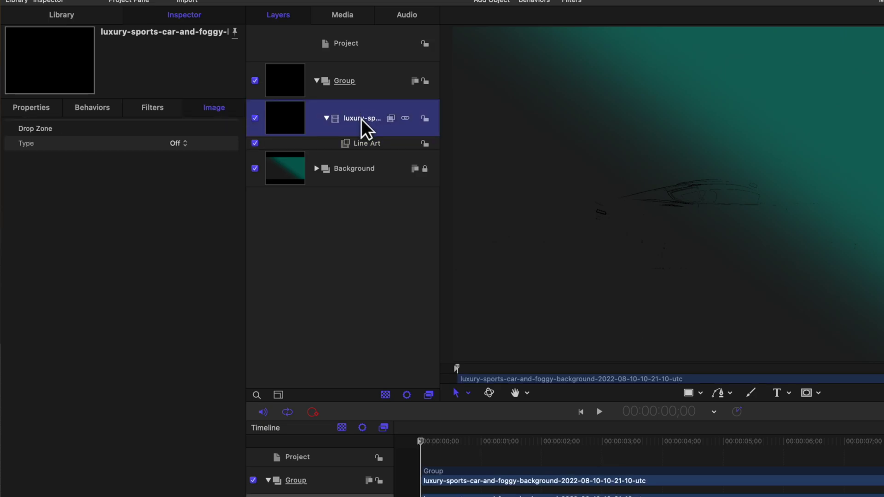
Step: Clone the car photo, move its Line Art filter onto the clone, and set the ink to bright cyan
key(k)
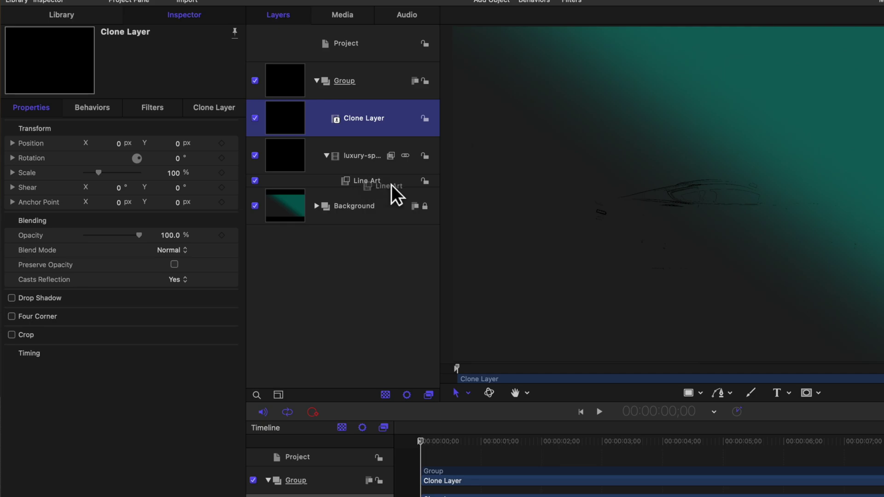
mouse_move(391, 185)
mouse_down()
mouse_move(392, 119)
mouse_move(383, 120)
mouse_up()
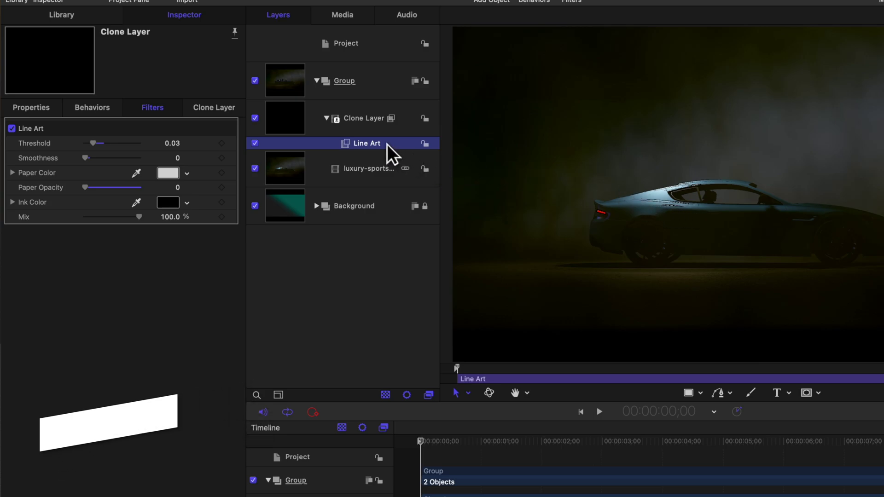
click(175, 204)
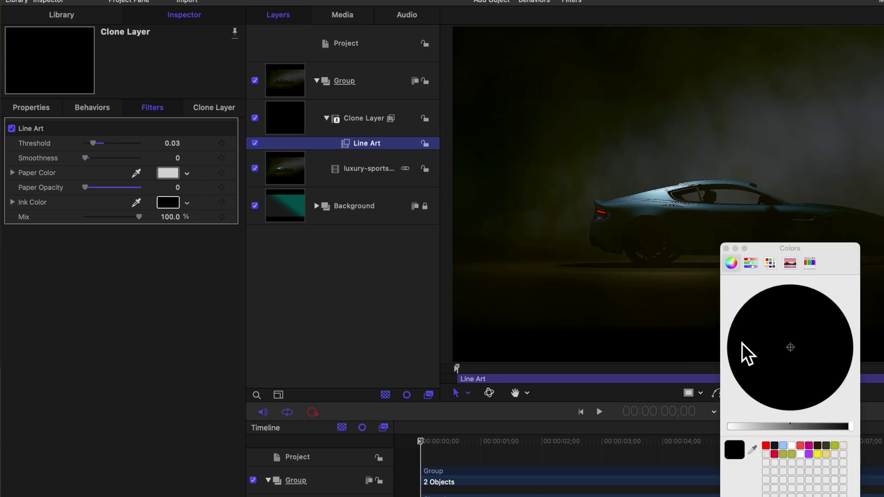
drag(775, 426, 670, 430)
drag(765, 365, 599, 359)
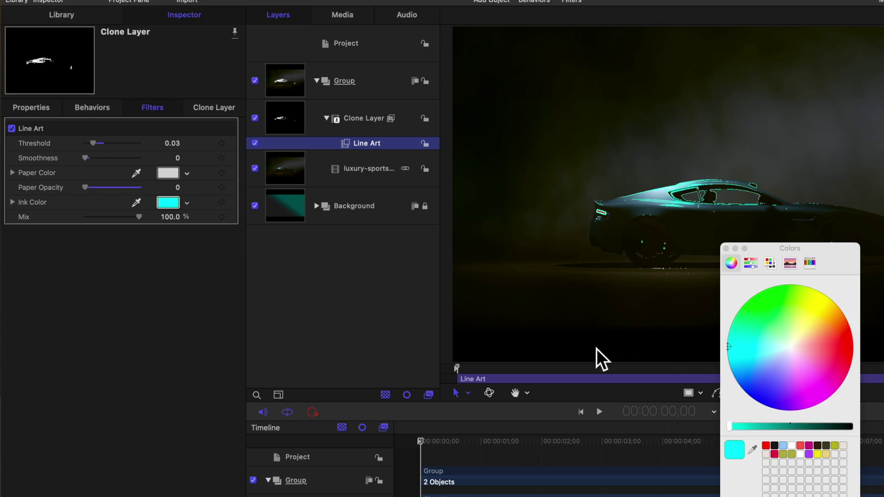
click(726, 249)
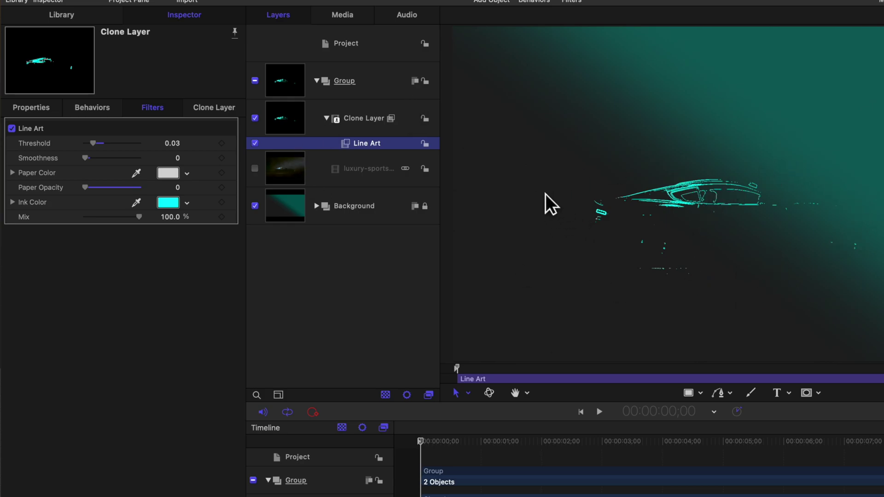
Step: Add a Neon glow to the Clone Layer with outer glow 17, and show the car photo again
click(395, 120)
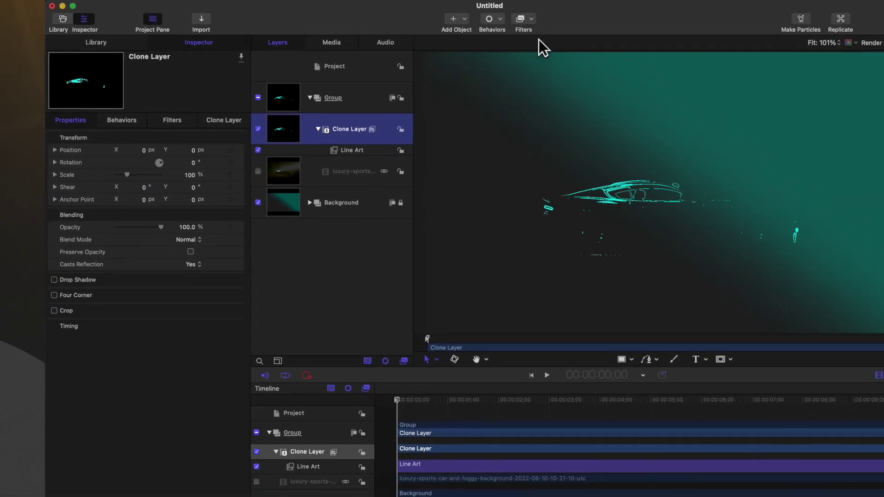
click(570, 0)
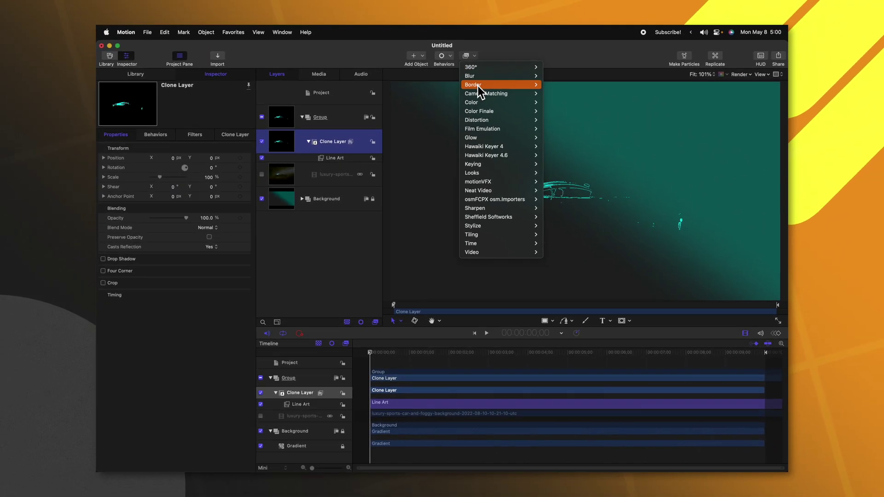
mouse_move(474, 137)
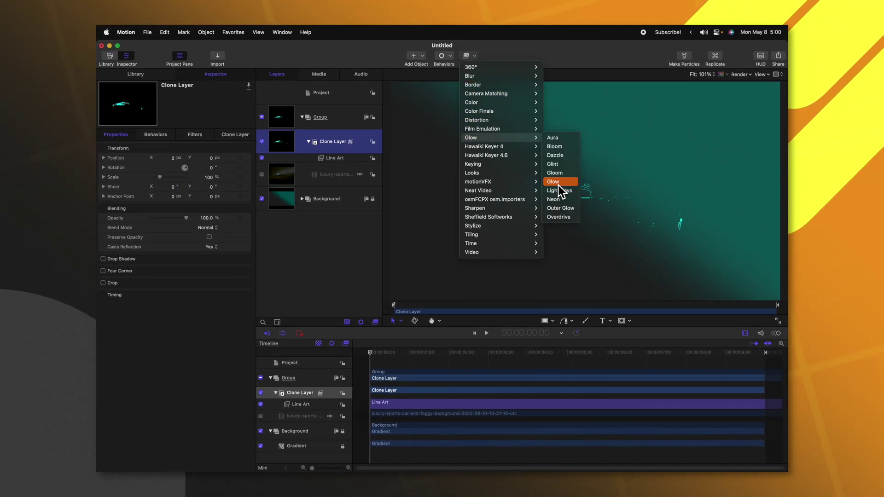
click(559, 199)
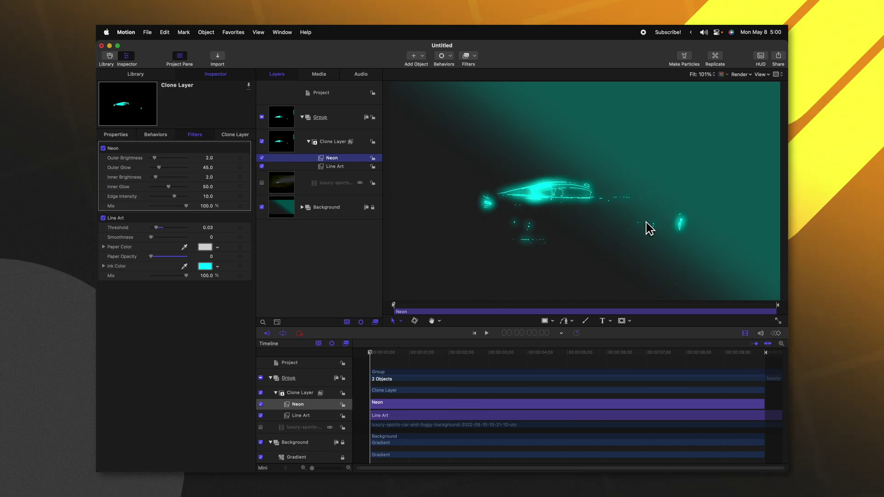
mouse_move(159, 166)
mouse_down()
mouse_move(152, 157)
mouse_move(165, 178)
mouse_move(153, 178)
mouse_up()
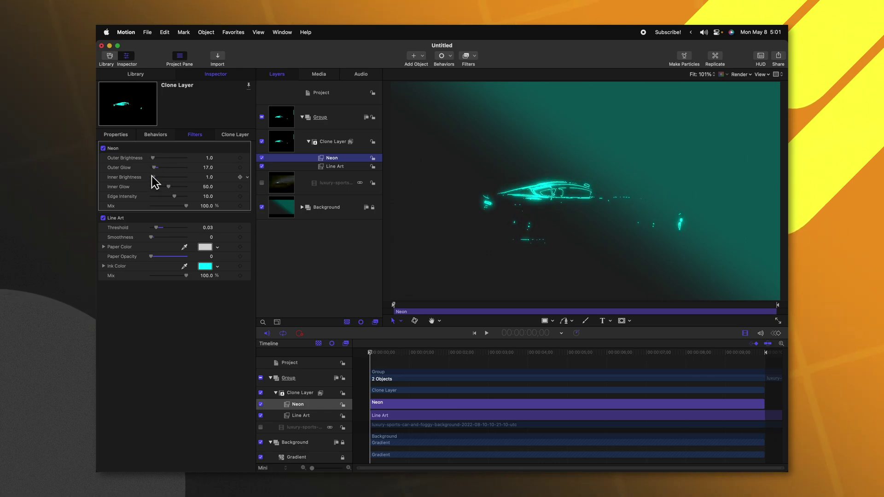
click(261, 183)
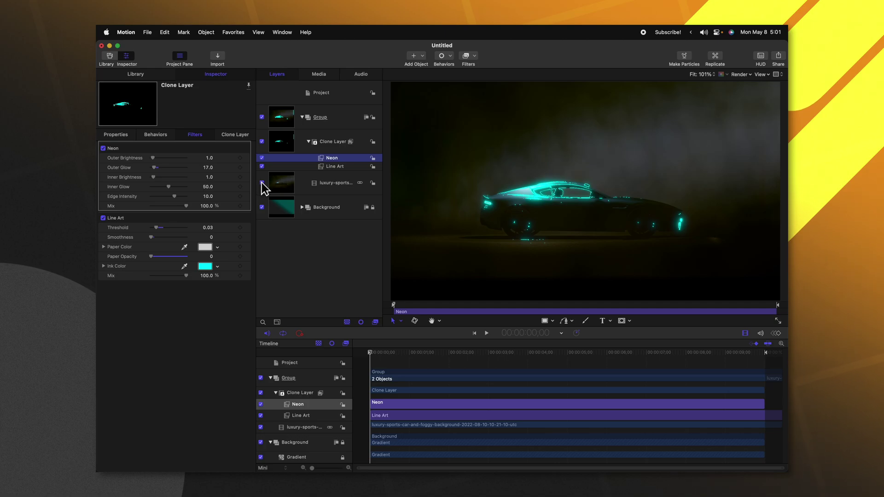
click(303, 142)
Step: Set the Clone Layer's blend mode to Screen after trying Add
click(217, 228)
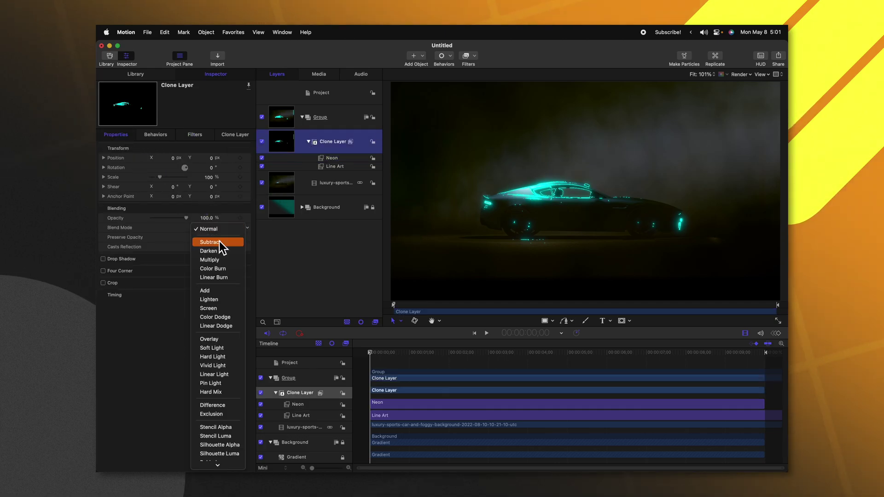
click(225, 290)
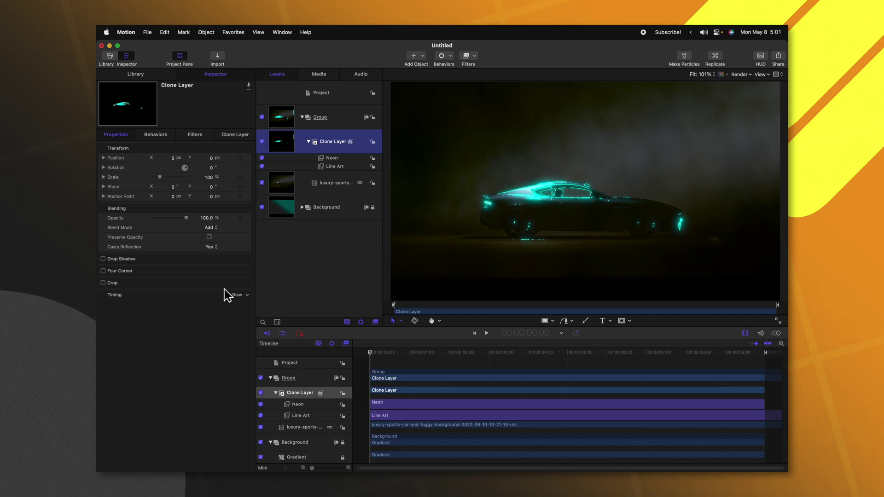
click(216, 228)
click(308, 131)
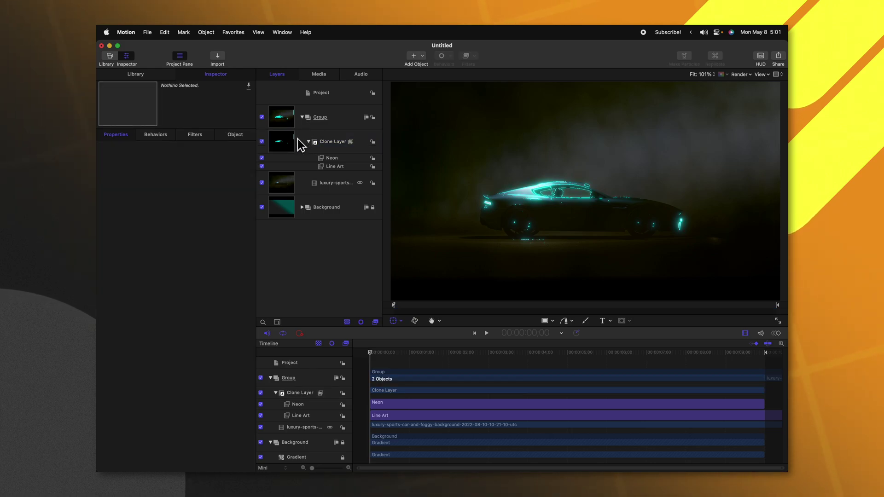
click(298, 140)
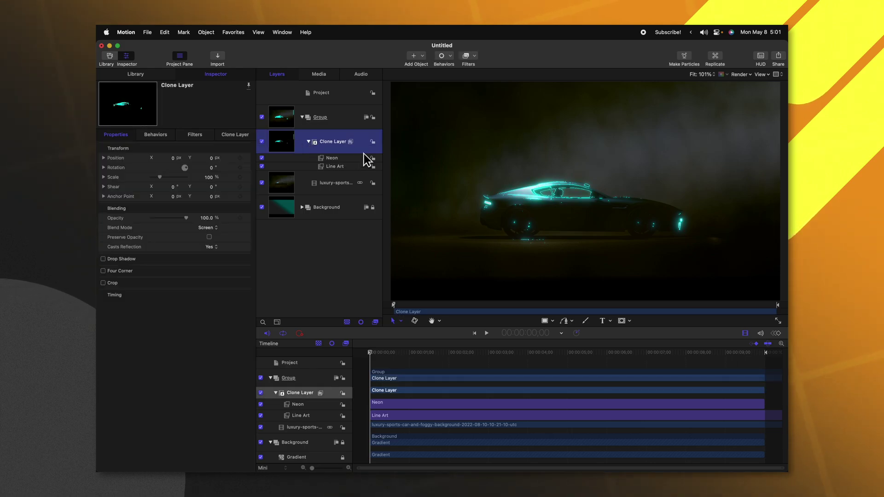
Step: Draw a circle mask on the clone and feather its edge to 269
click(622, 320)
mouse_move(396, 166)
mouse_down()
mouse_move(450, 201)
mouse_move(472, 244)
mouse_up()
click(234, 134)
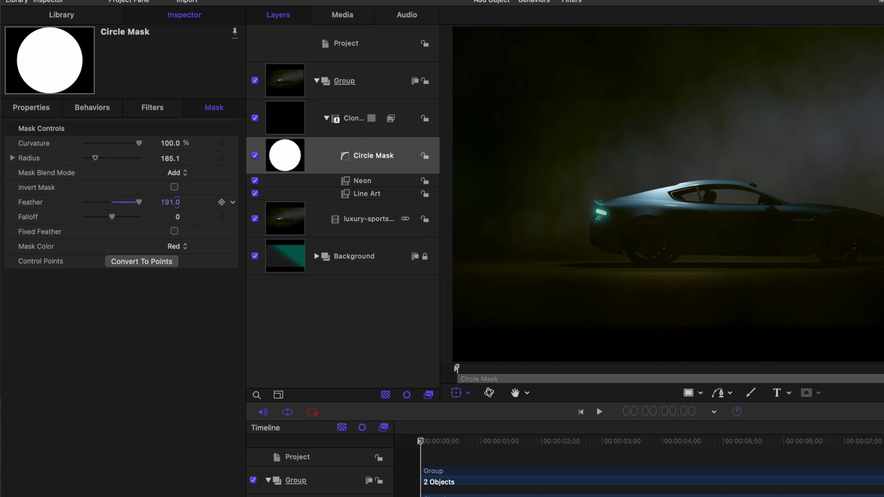
drag(170, 202, 193, 203)
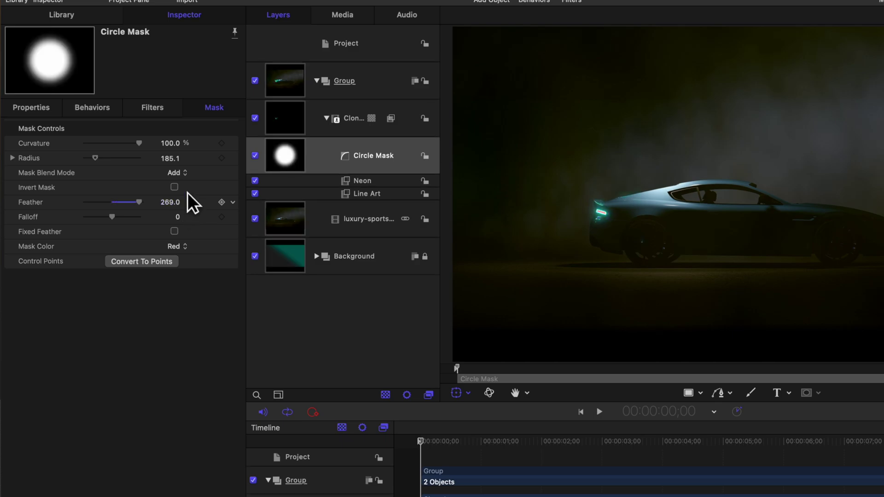
Step: Keyframe the mask's X position from -739 at the start to 945 at 9;29
click(39, 108)
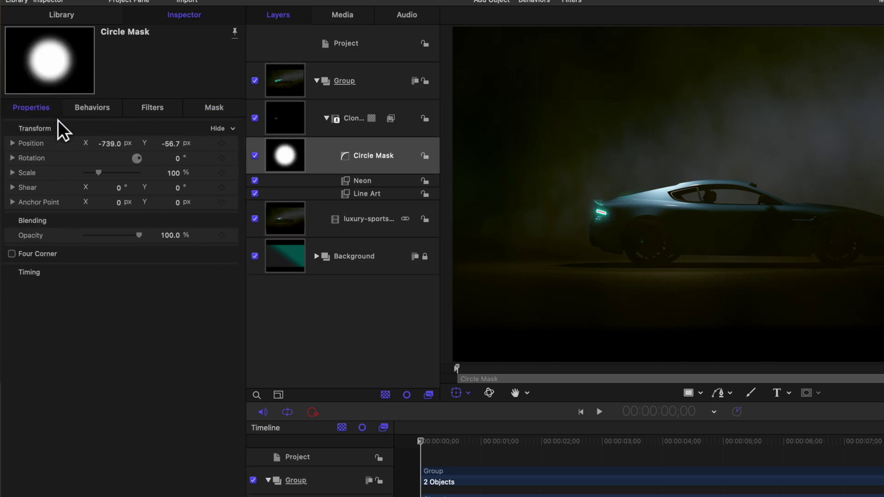
click(110, 144)
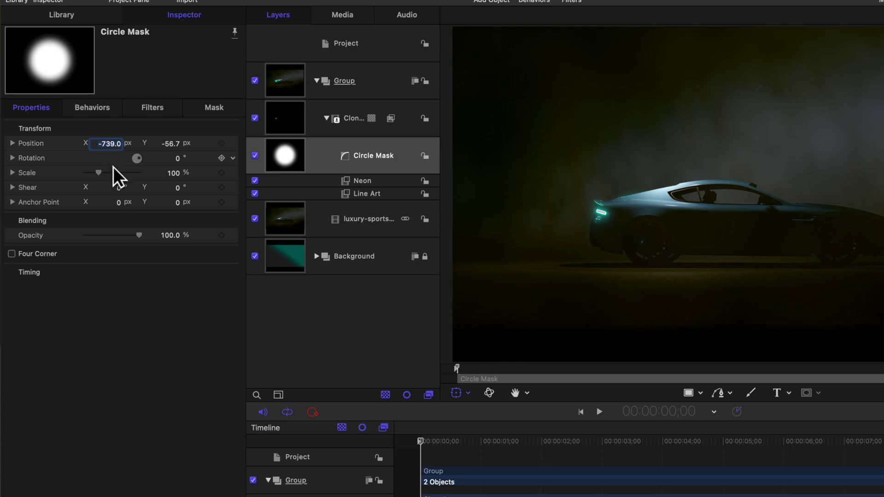
click(221, 143)
drag(457, 440, 883, 467)
drag(173, 146, 194, 146)
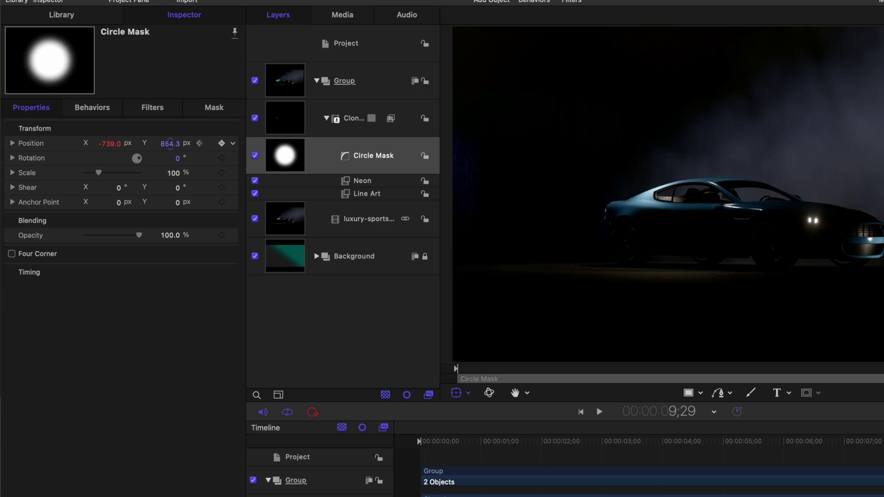
key(super+z)
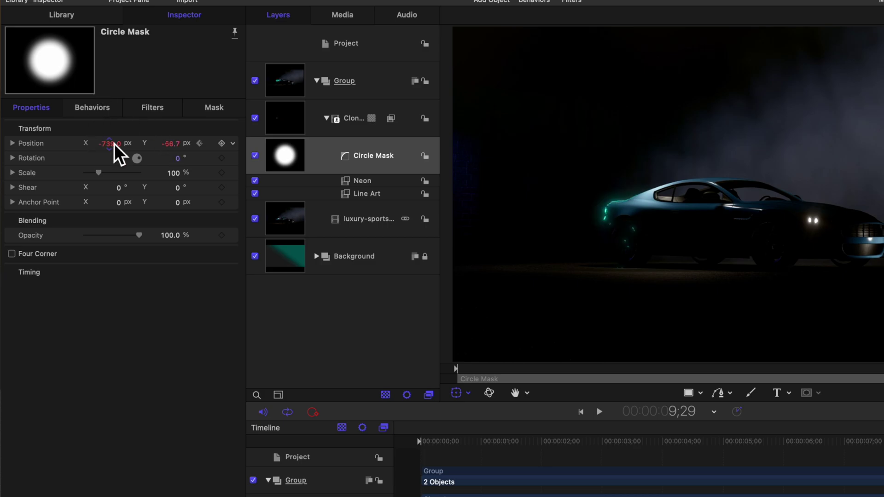
drag(109, 143, 110, 143)
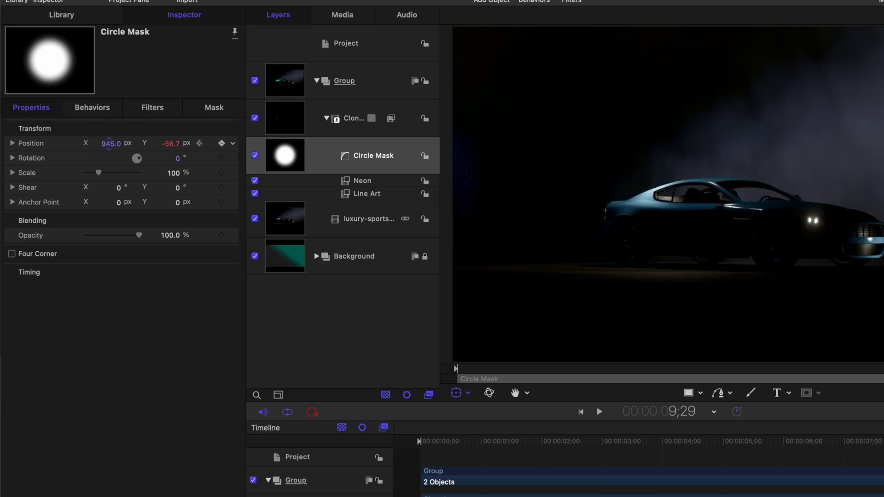
click(449, 442)
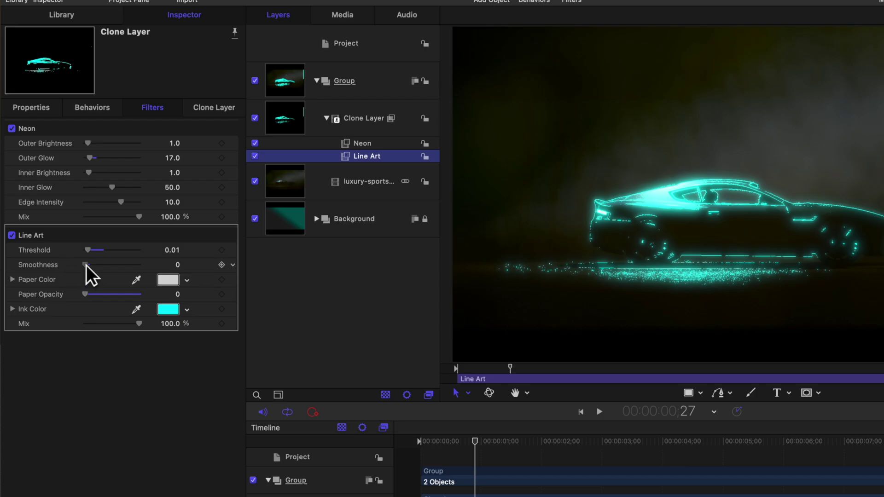
Step: Raise Line Art Smoothness to 0.02 and play the cyan reveal, including from about two seconds
drag(86, 265, 89, 271)
key(space)
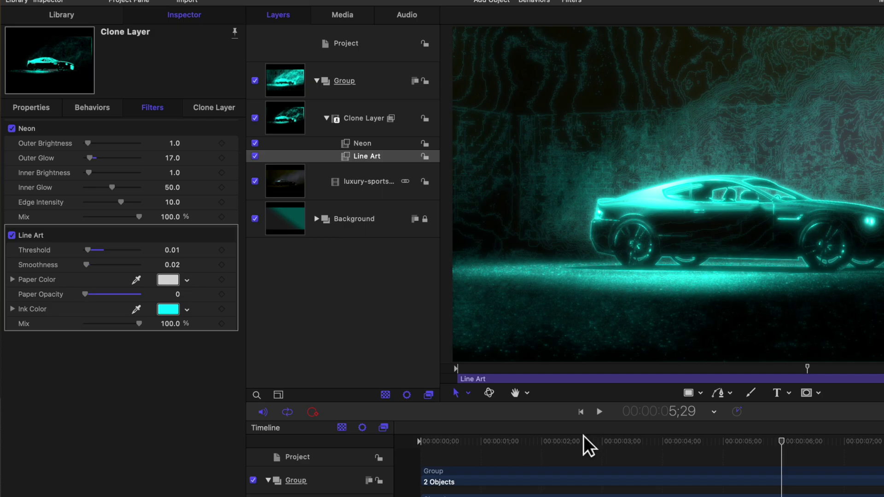
click(583, 441)
key(space)
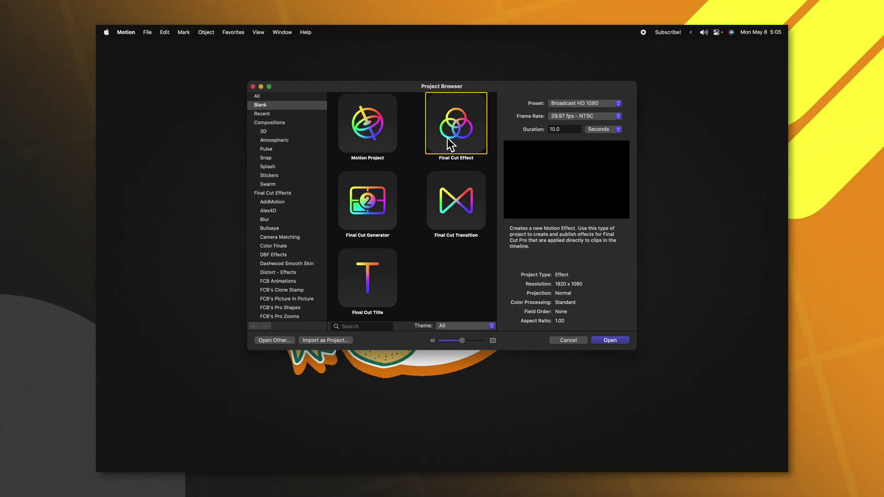
Step: Create a new Final Cut Effect project and select its Effect Source layer
click(610, 340)
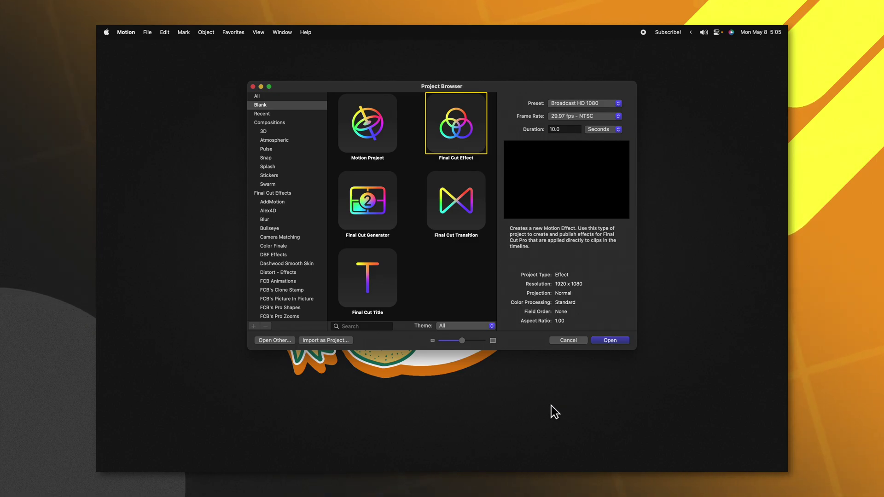
click(326, 143)
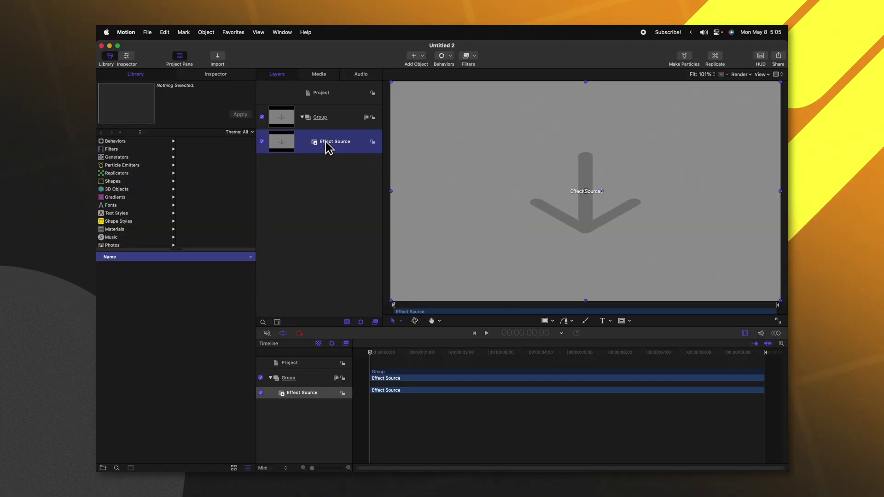
click(467, 56)
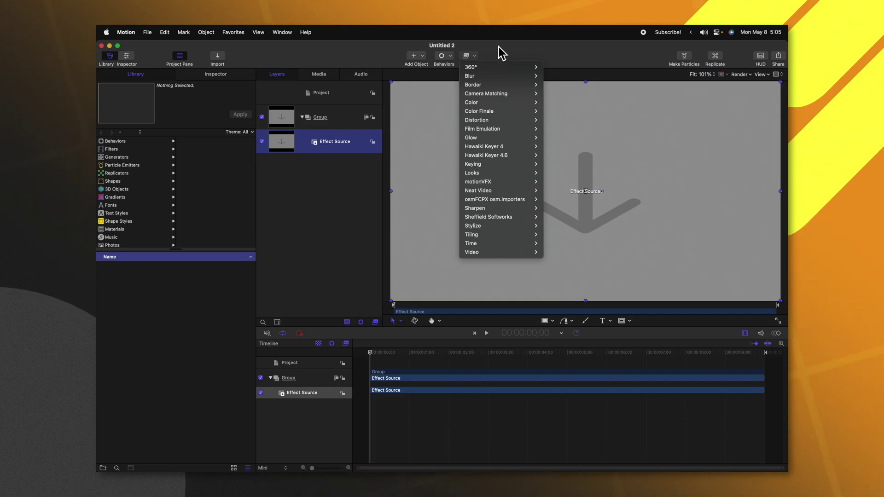
Step: Apply the Bump Map distortion filter to the Effect Source and show its settings
mouse_move(533, 122)
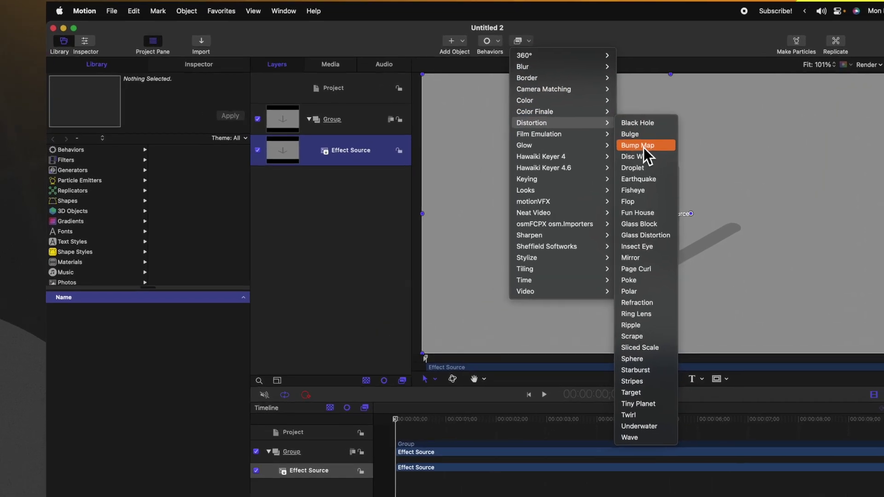
click(559, 137)
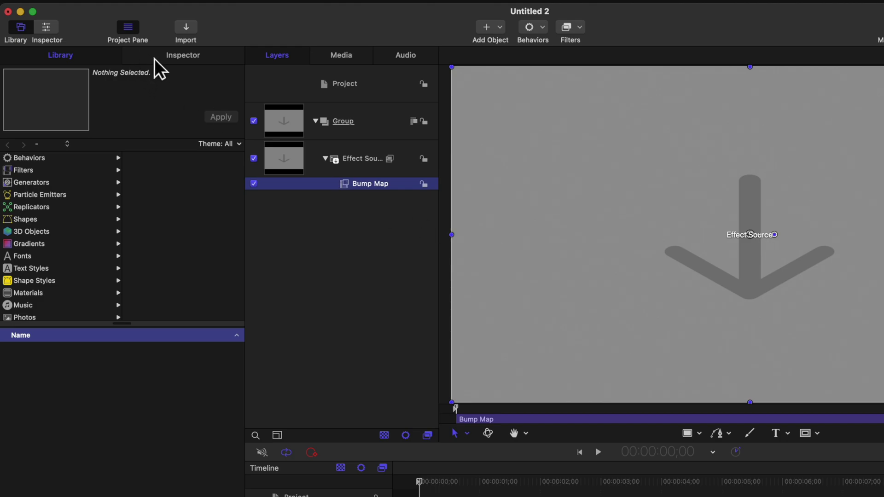
click(155, 58)
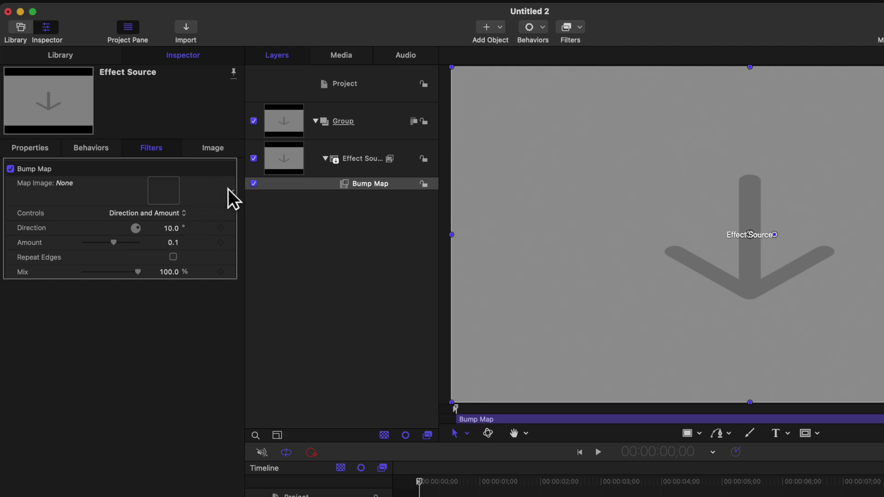
Step: Publish the Bump Map's Direction, Amount, Repeat Edges and Mix parameters
click(232, 227)
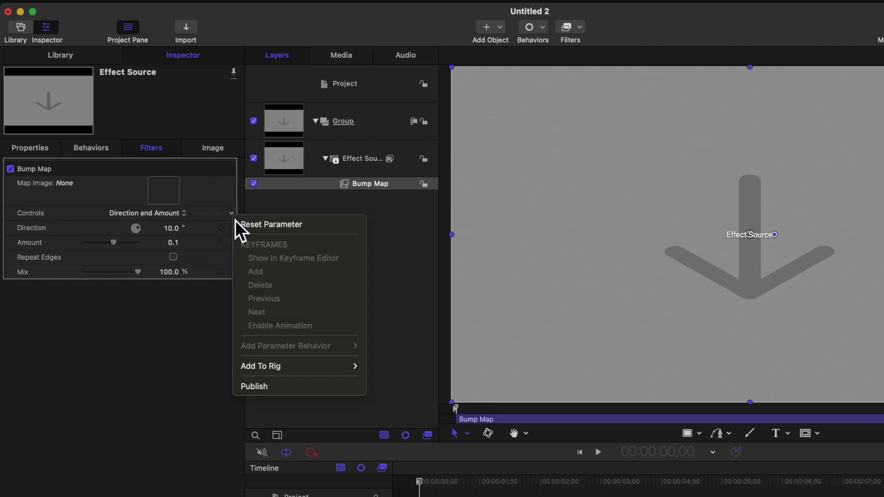
click(260, 385)
click(232, 228)
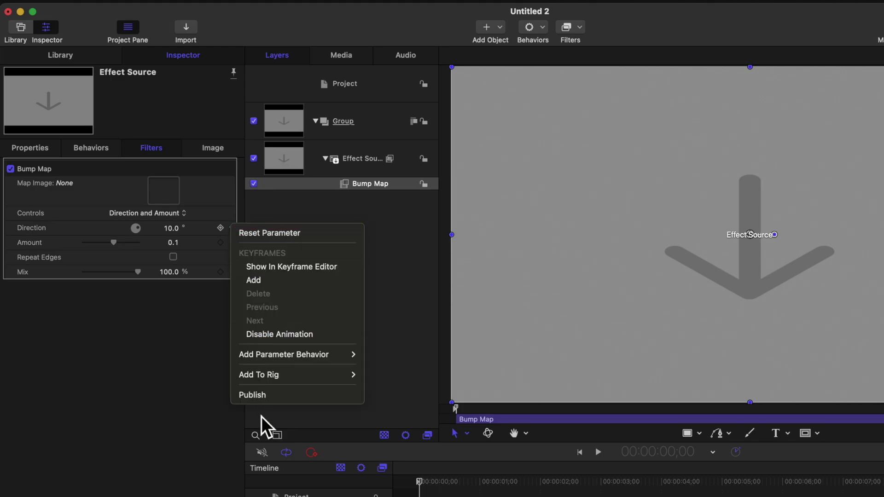
click(260, 396)
click(232, 242)
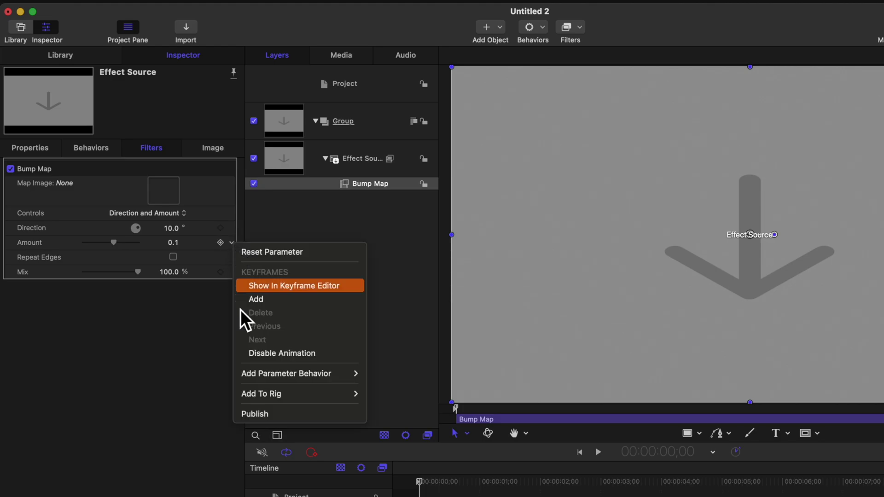
click(253, 413)
click(232, 258)
click(249, 428)
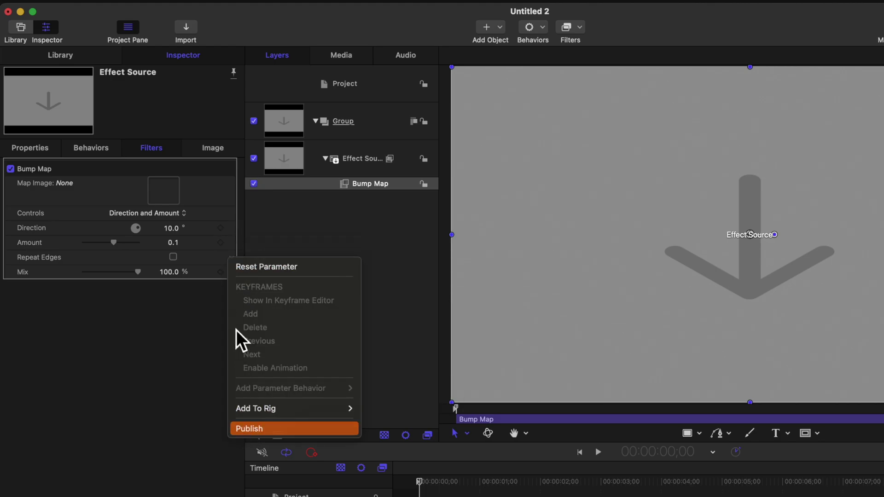
click(231, 272)
click(254, 442)
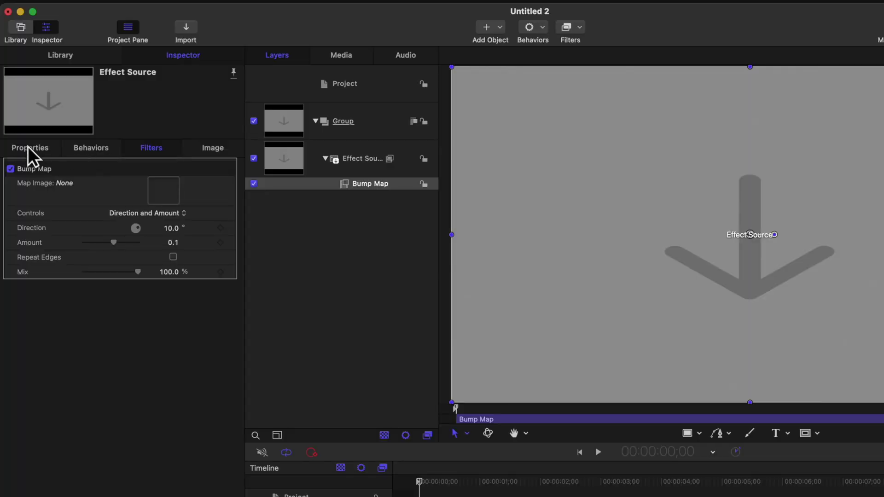
click(232, 191)
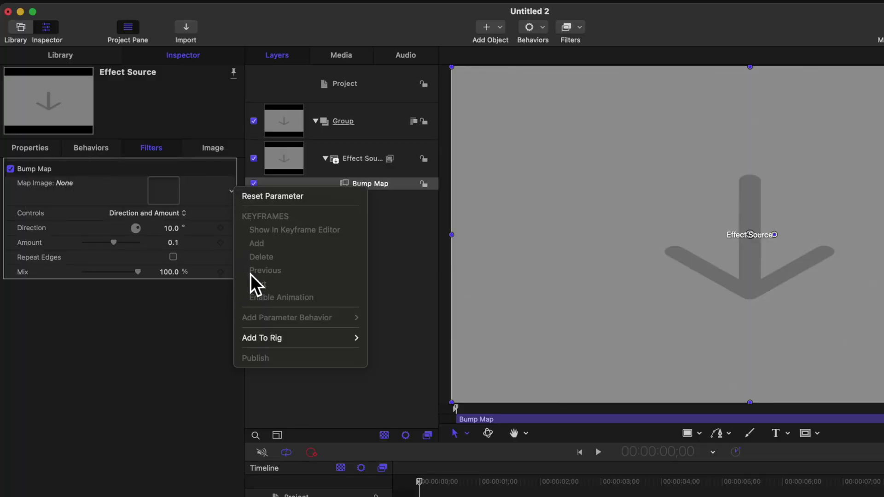
Step: Add a Drop Zone layer to the group and select the Bump Map filter for its map image
click(383, 257)
click(500, 27)
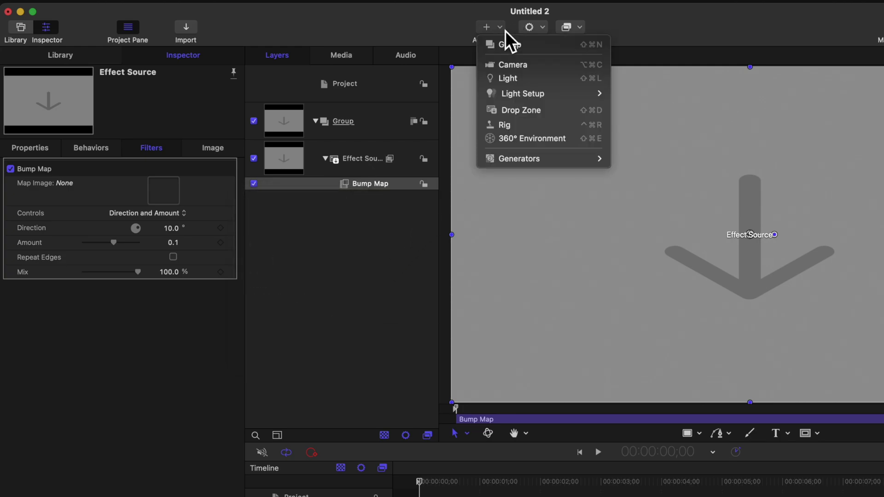
click(525, 111)
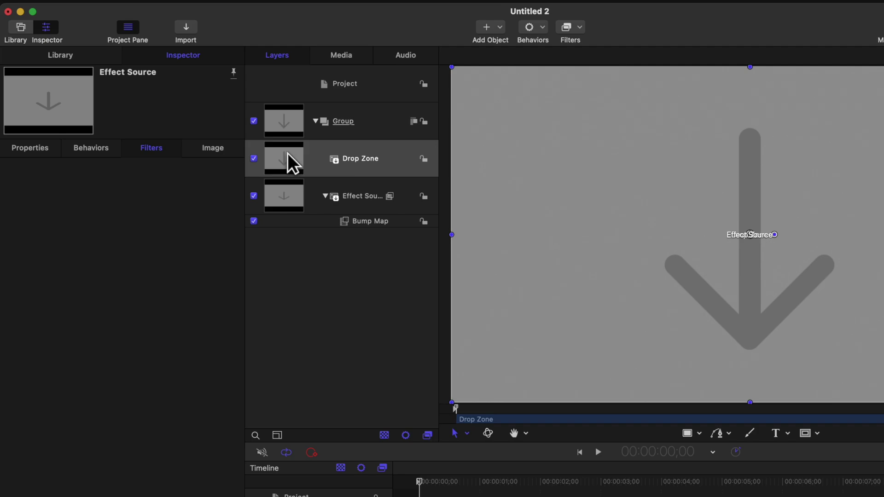
click(341, 220)
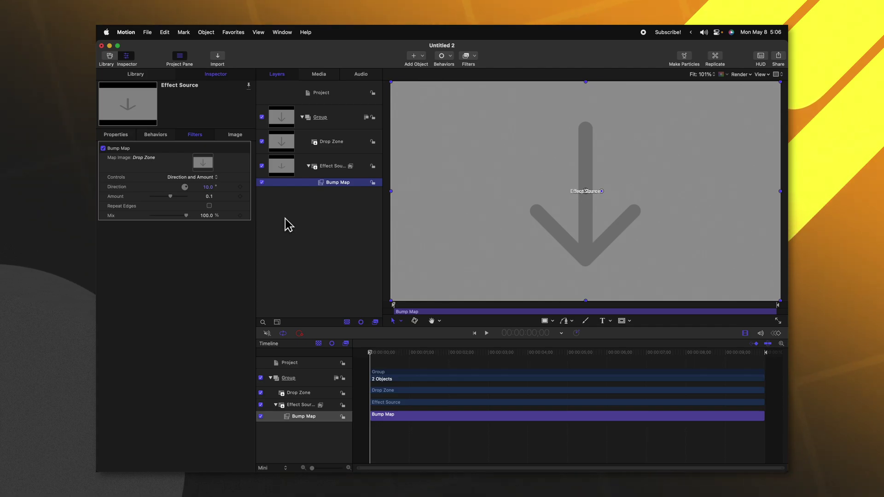
Step: Save the effect as a Final Cut template named 'Bump Map' in the AddMotion category
key(super+s)
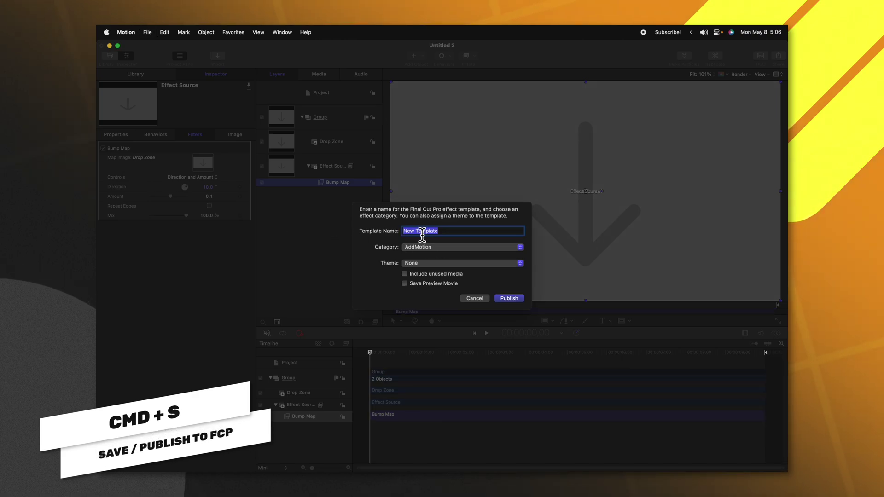
text(Bump M)
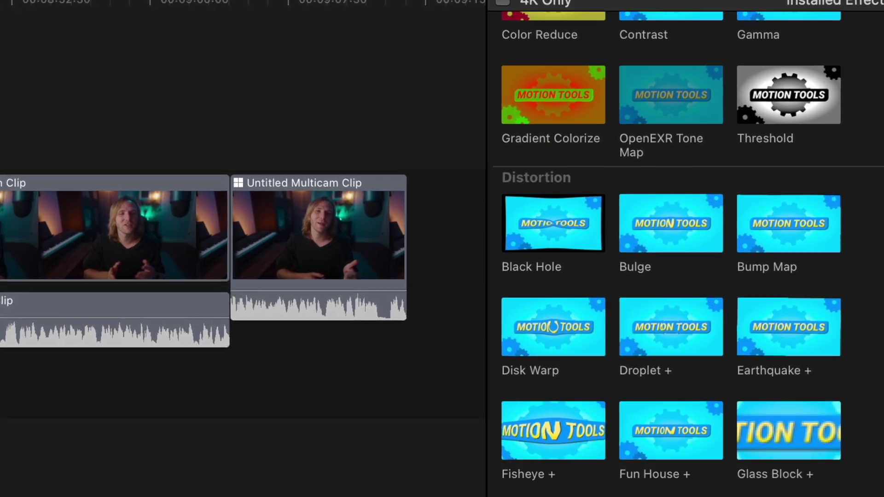
Step: Scroll through Final Cut Pro's Distortion effects to locate the Bump Map template
scroll(671, 249, down, 15)
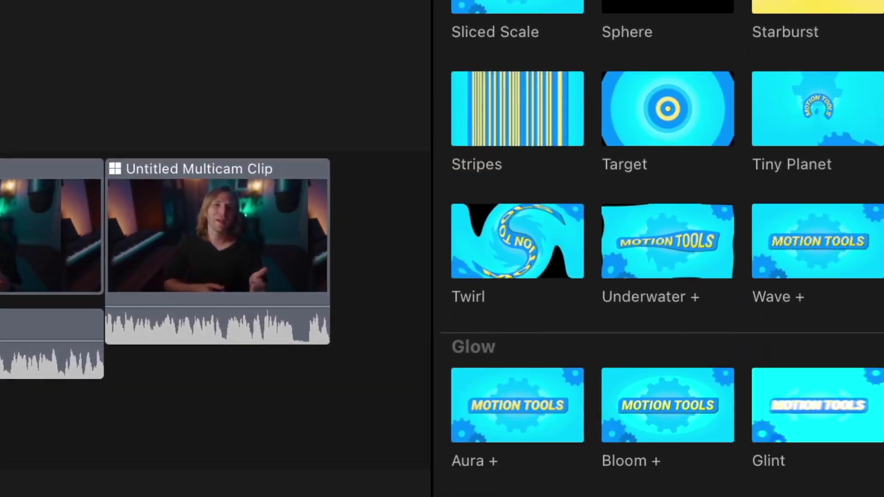
scroll(645, 248, down, 15)
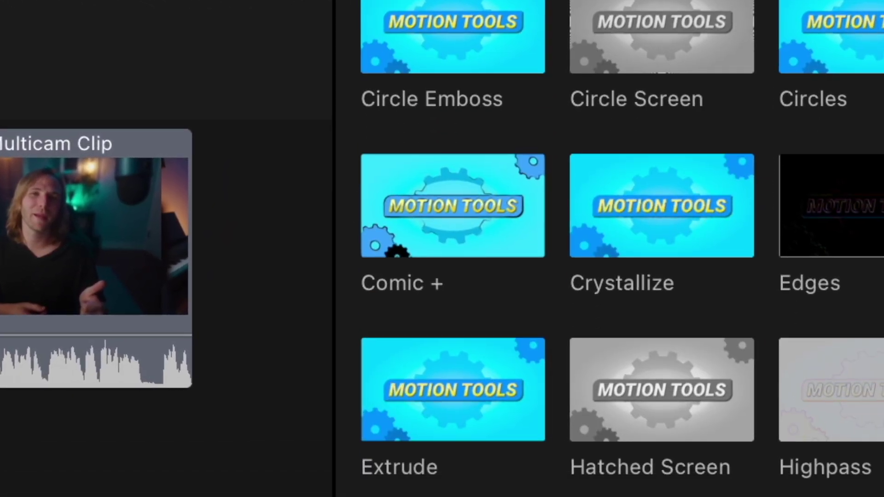